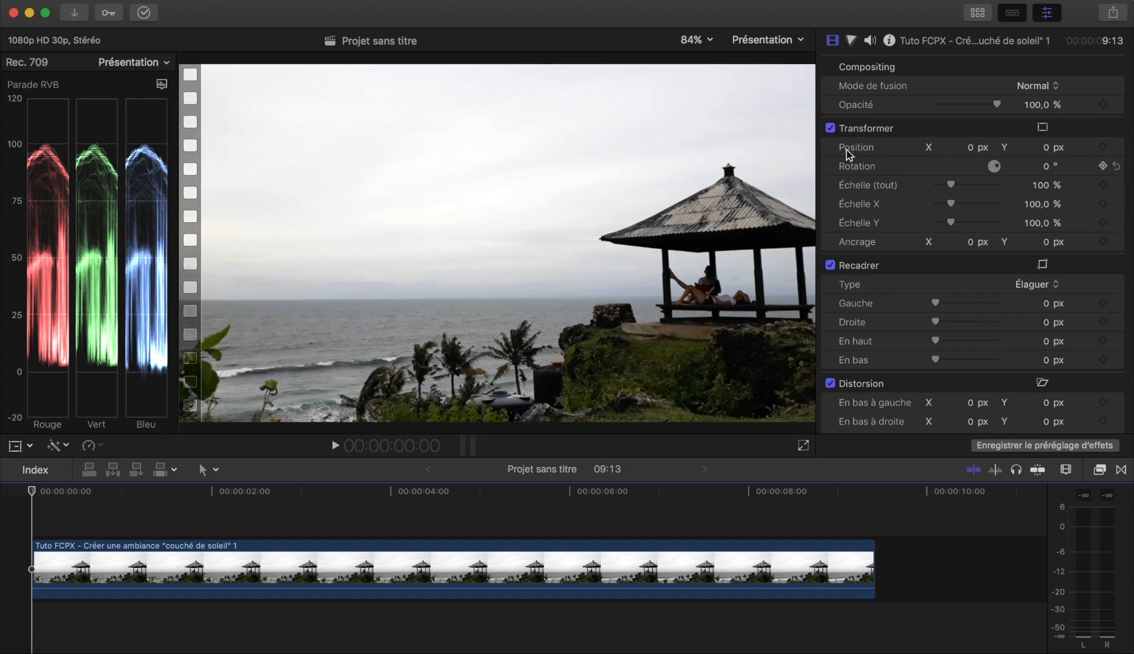
Darken the clip's shadows (Ombres) slightly and its midtones (Intermédiaires) more strongly with the colour wheels' brightness controls.
{"action": "left_click", "coordinate": [852, 42]}
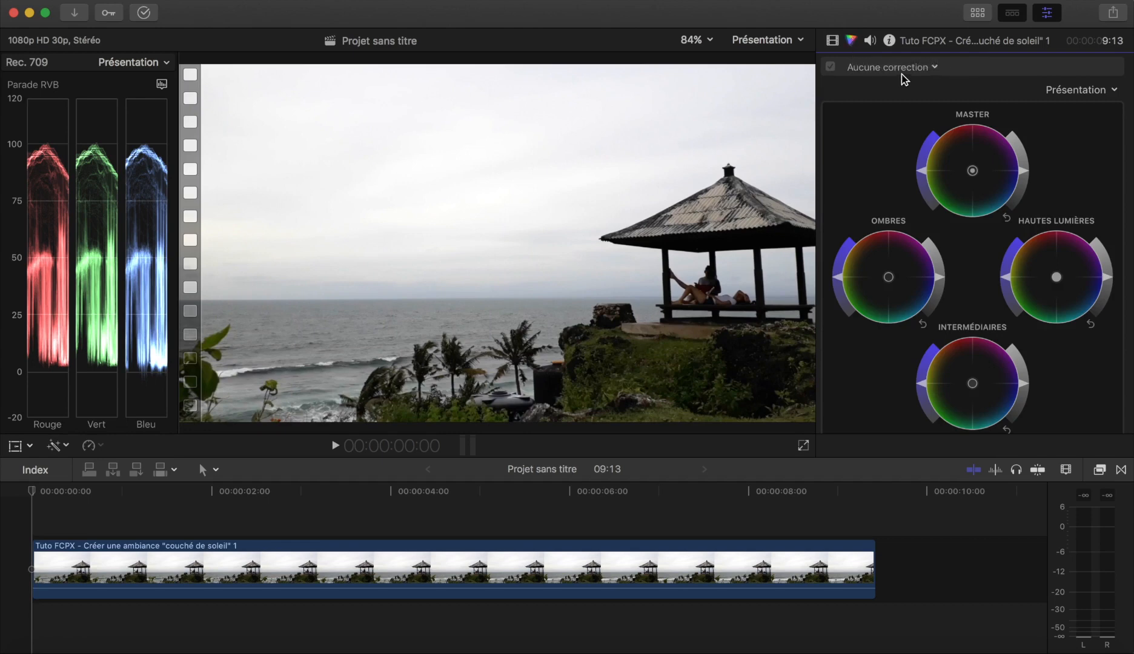
{"action": "left_click", "coordinate": [932, 70]}
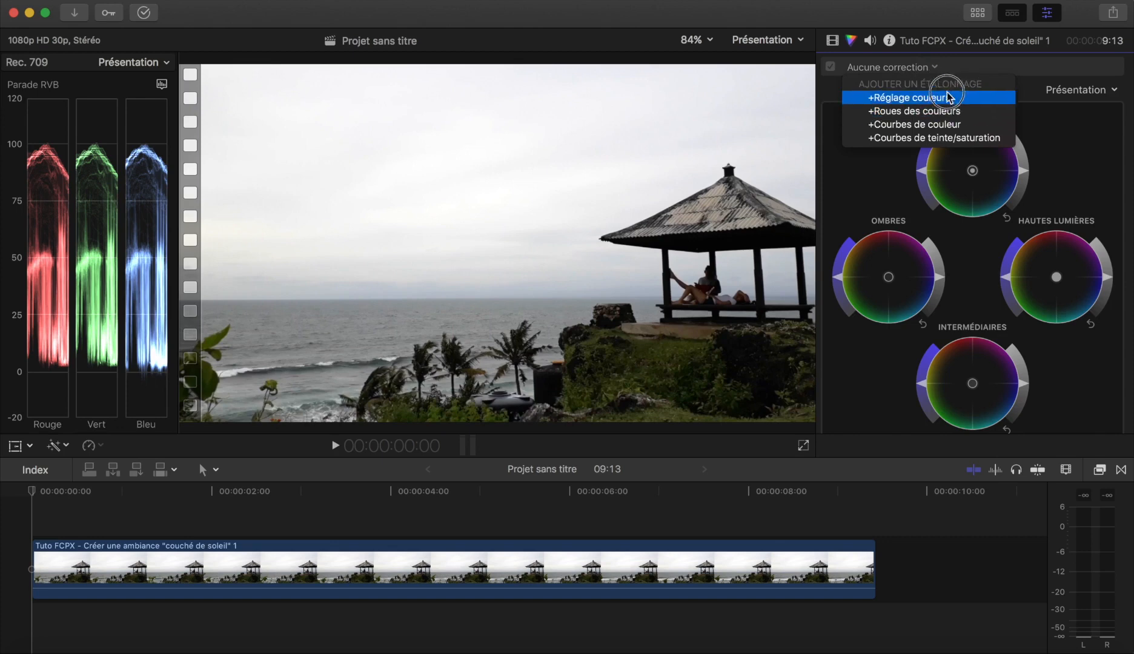
{"action": "left_click", "coordinate": [922, 68]}
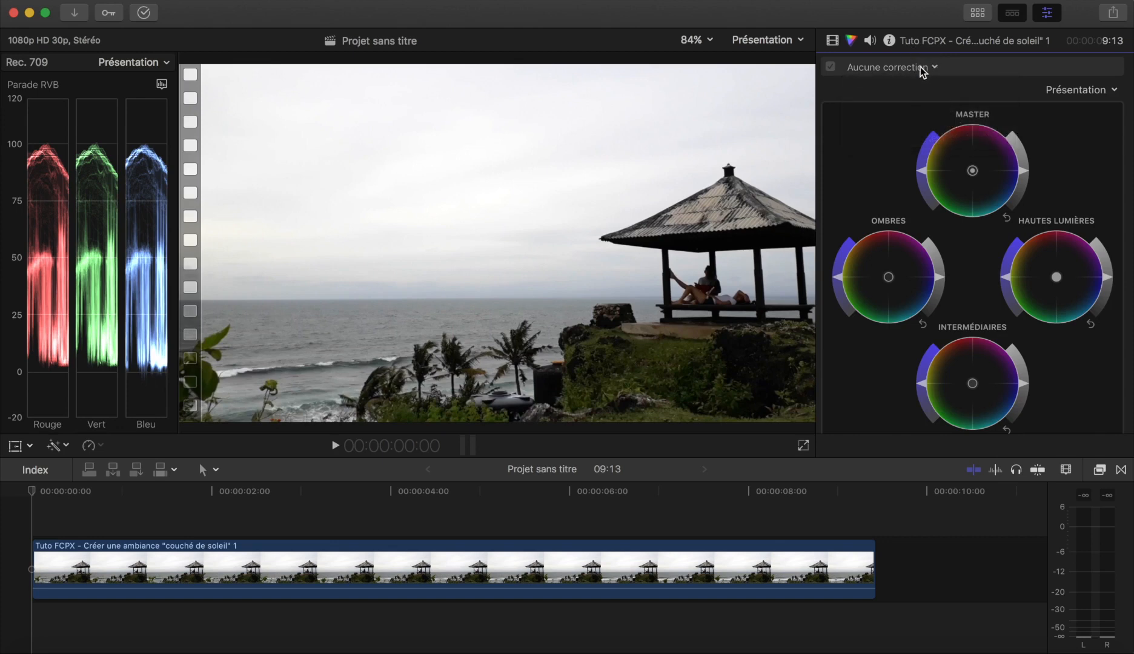
{"action": "left_click", "coordinate": [922, 68]}
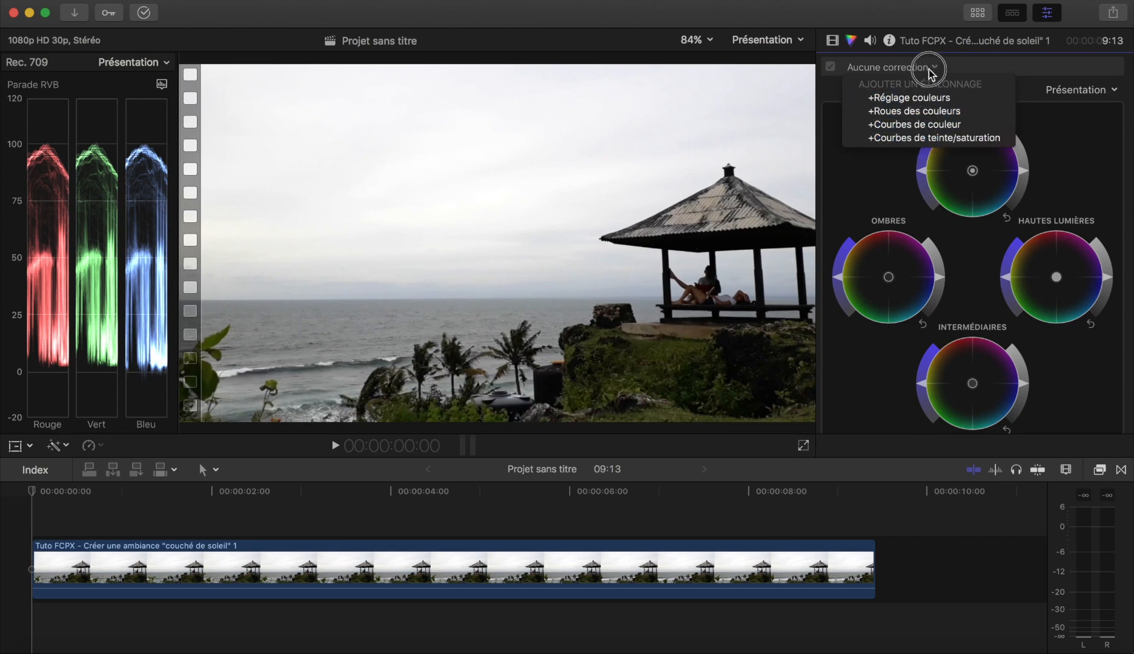
{"action": "left_click", "coordinate": [929, 69]}
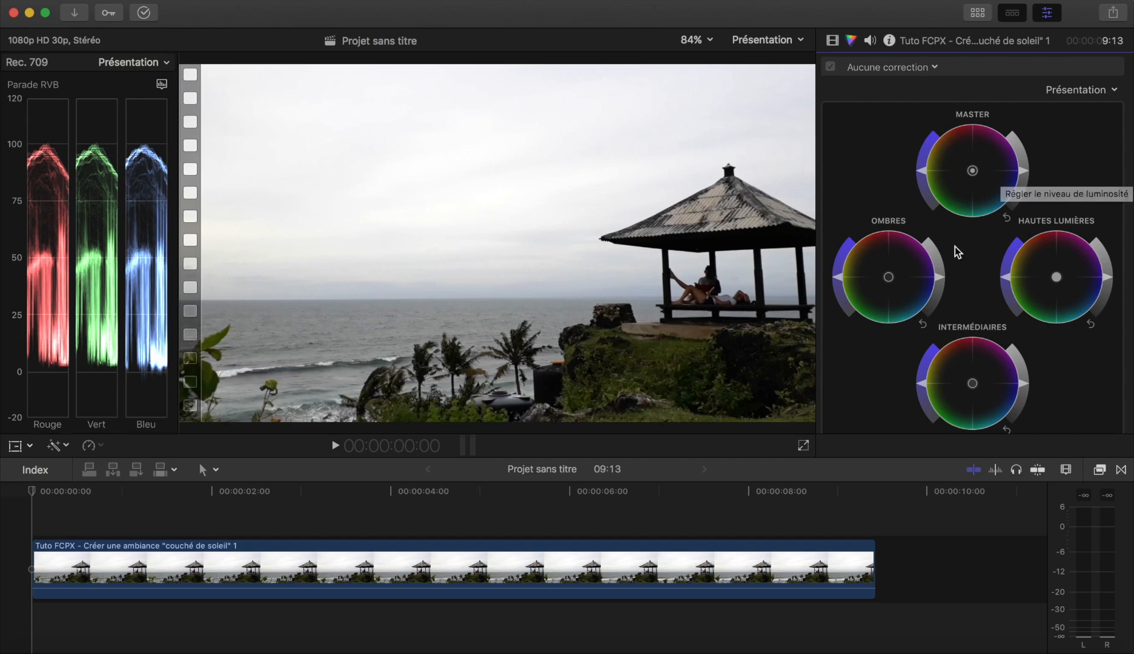
{"action": "left_click_drag", "start_coordinate": [941, 283], "coordinate": [940, 289]}
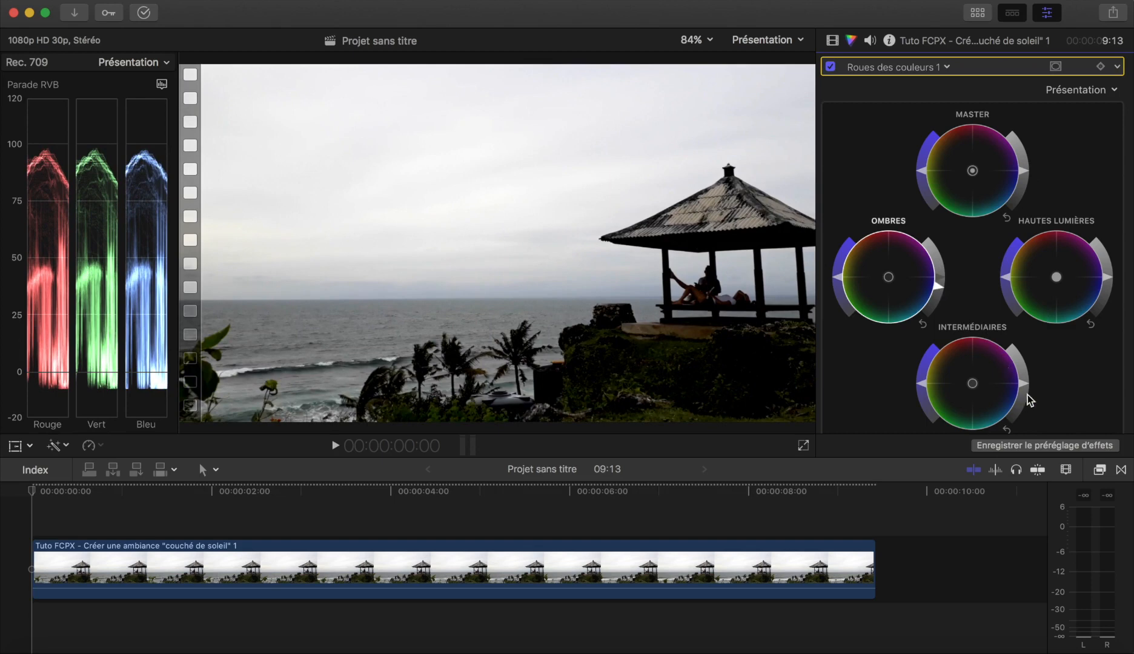
{"action": "left_click_drag", "start_coordinate": [1025, 387], "coordinate": [1023, 412]}
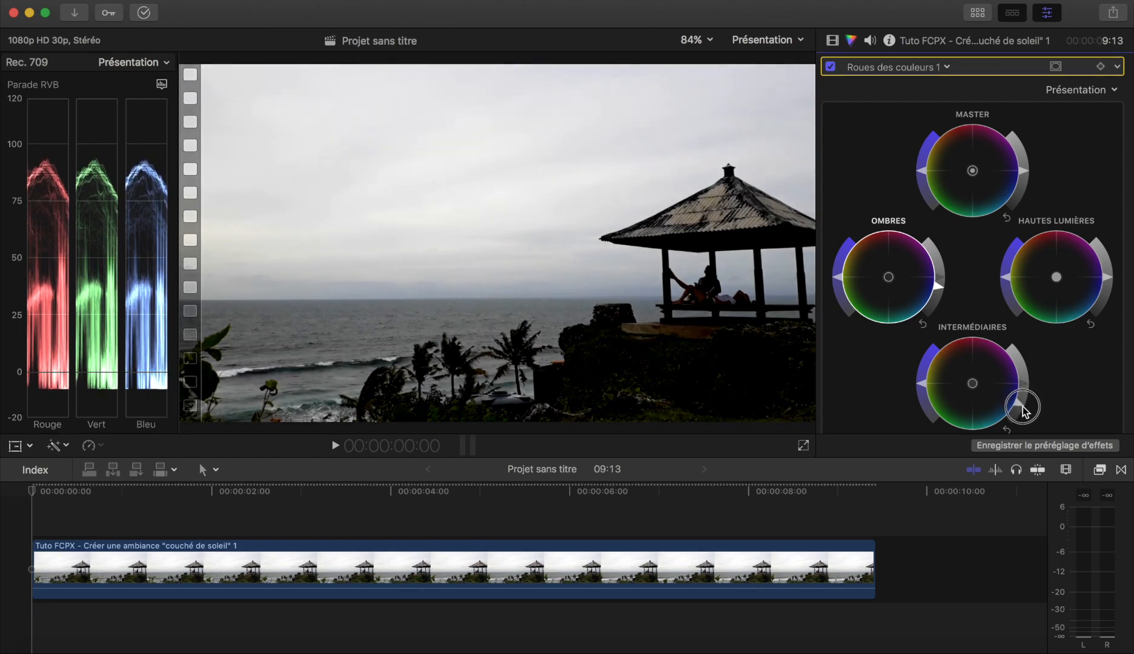
{"action": "left_click_drag", "start_coordinate": [1022, 409], "coordinate": [1023, 407]}
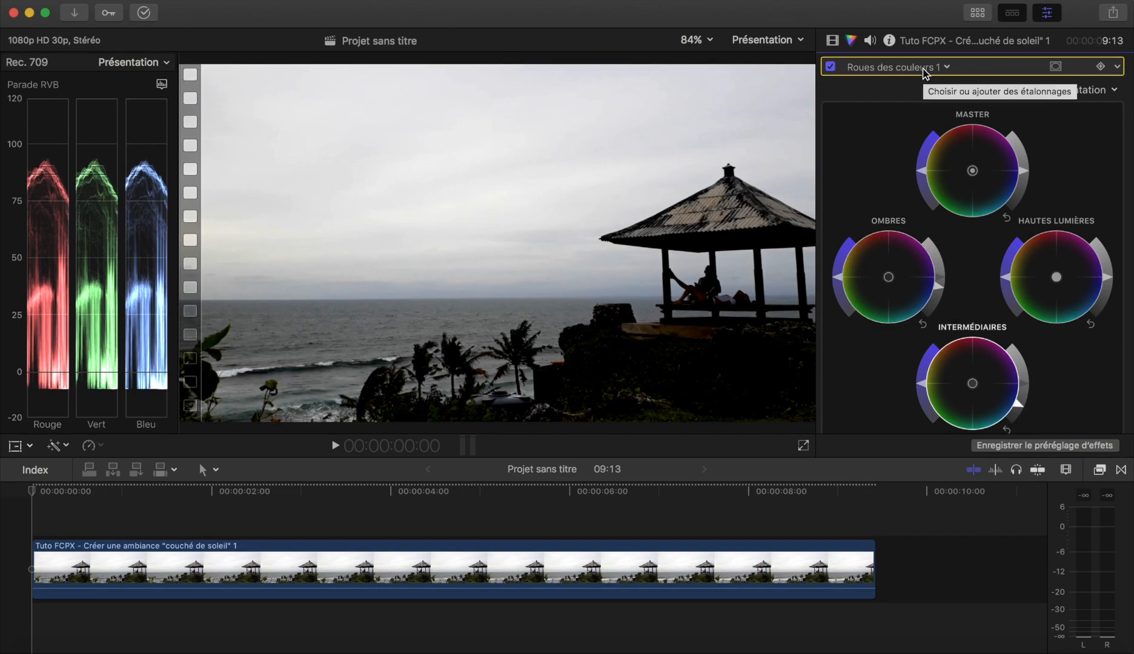
Park the playhead at 29 frames and add a Courbes de couleur correction to the selected clip.
{"action": "left_click", "coordinate": [33, 494]}
{"action": "left_click_drag", "start_coordinate": [33, 493], "coordinate": [120, 494]}
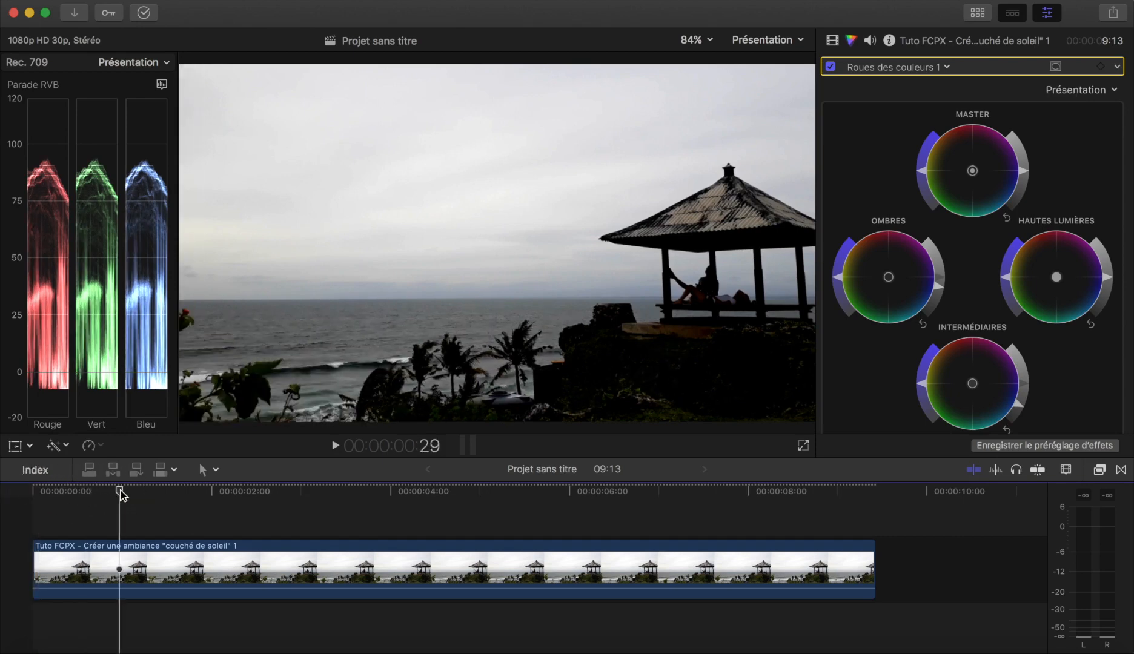
{"action": "left_click", "coordinate": [356, 555]}
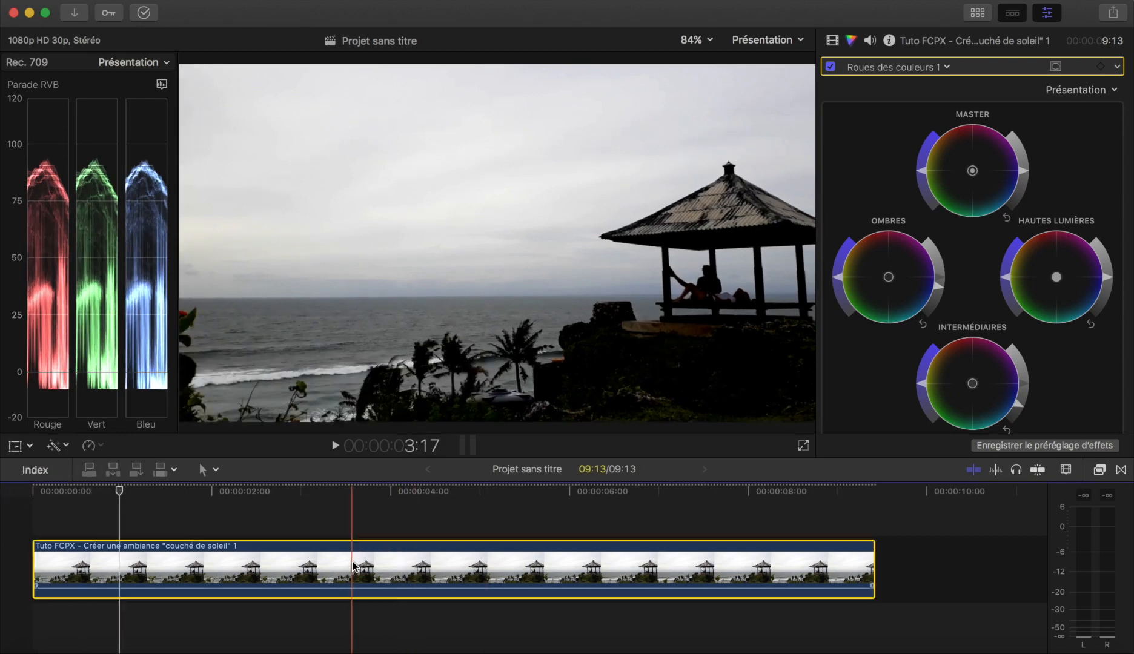
{"action": "left_click", "coordinate": [944, 67]}
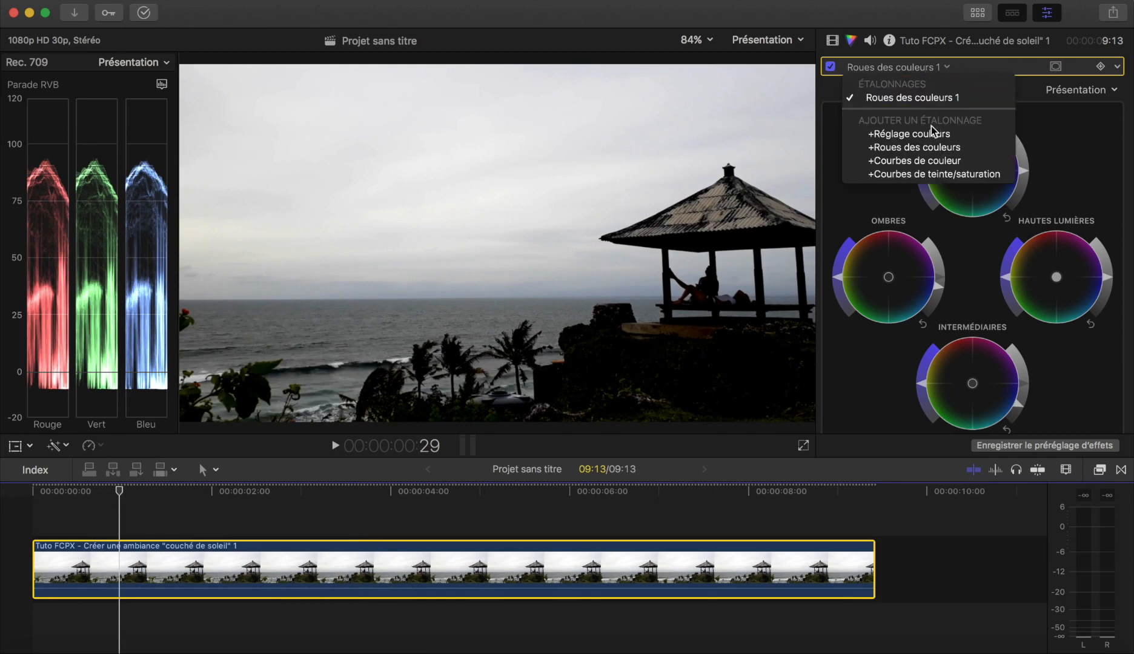
{"action": "left_click", "coordinate": [960, 162]}
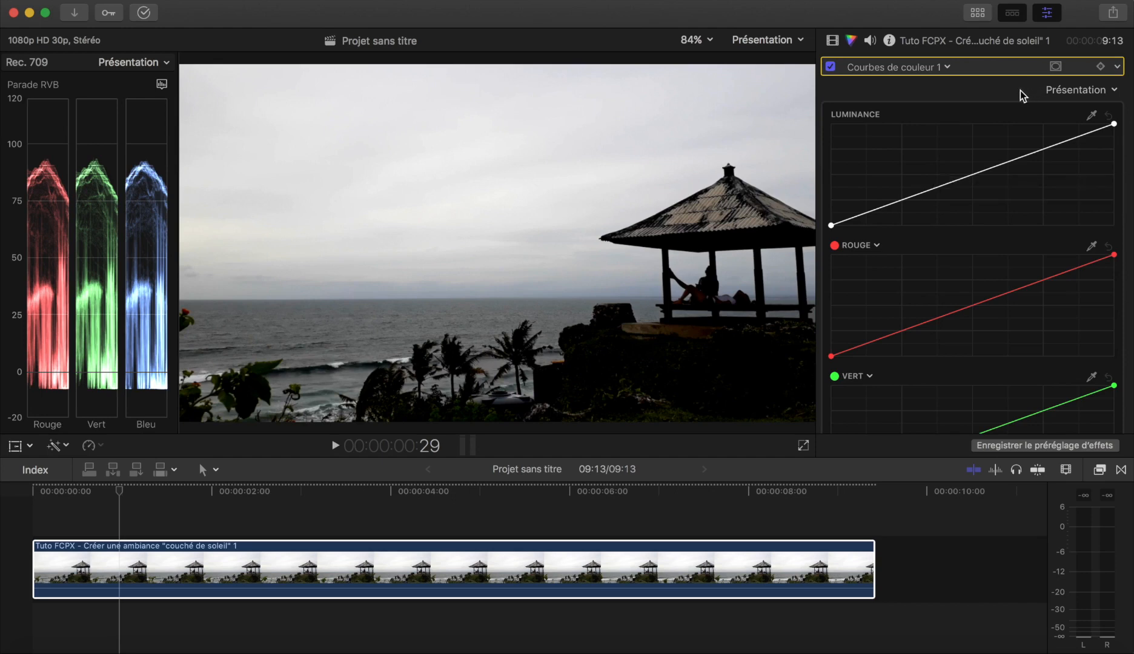
Add a colour mask to the colour curves correction and sample a large area of the sky.
{"action": "left_click", "coordinate": [1055, 68]}
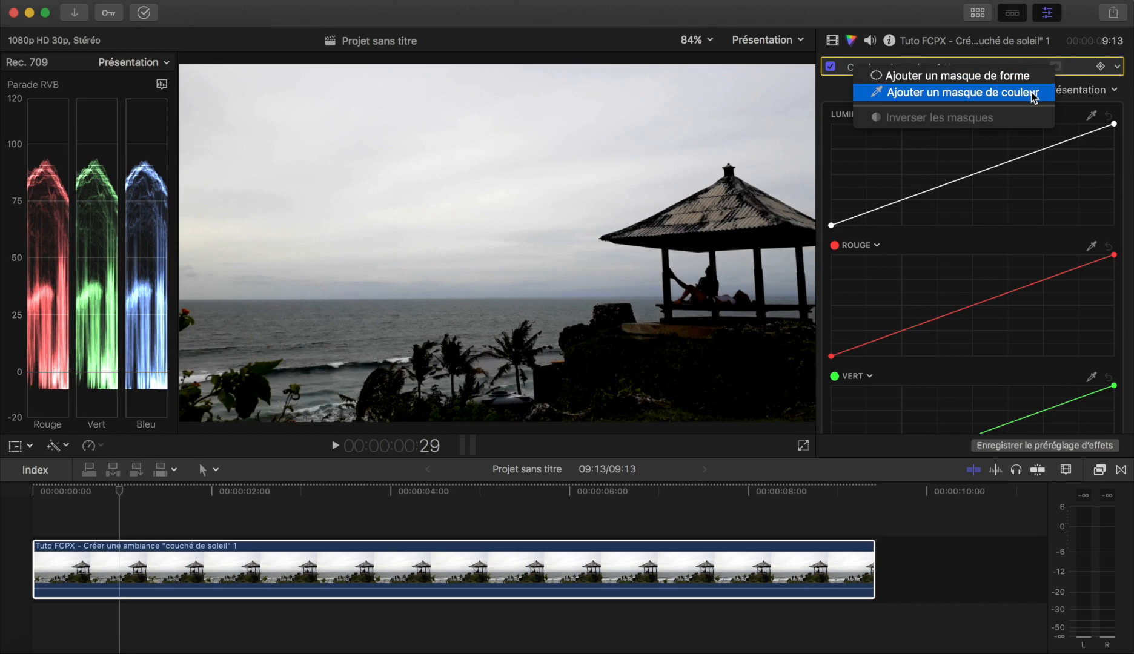
{"action": "left_click", "coordinate": [1006, 93]}
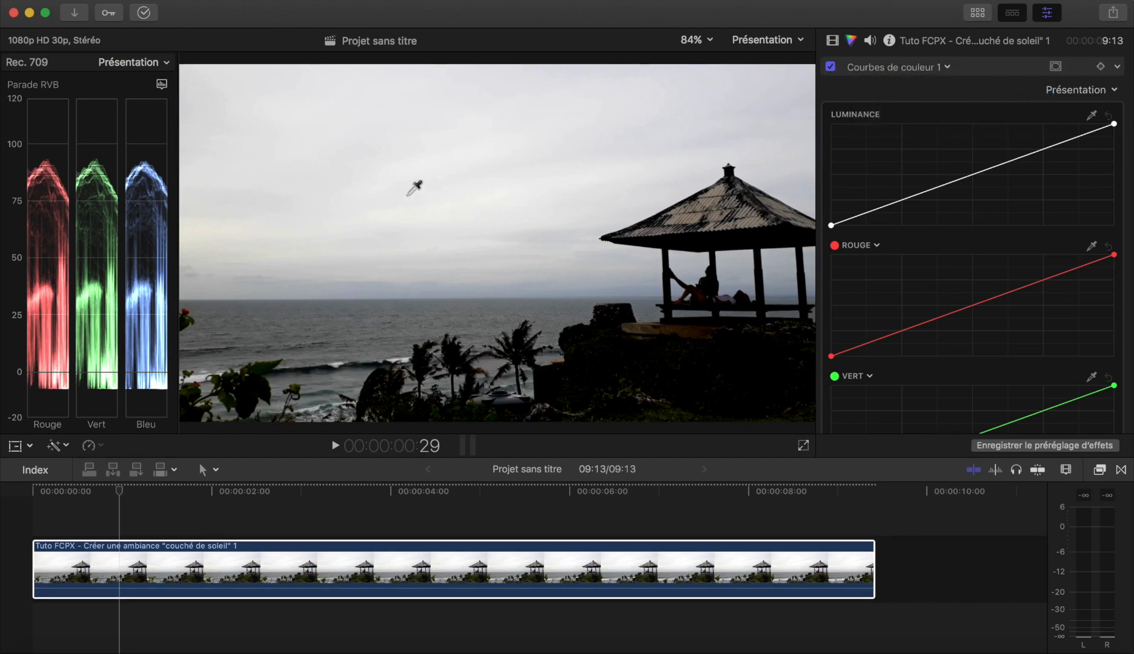
{"action": "left_click", "coordinate": [392, 165]}
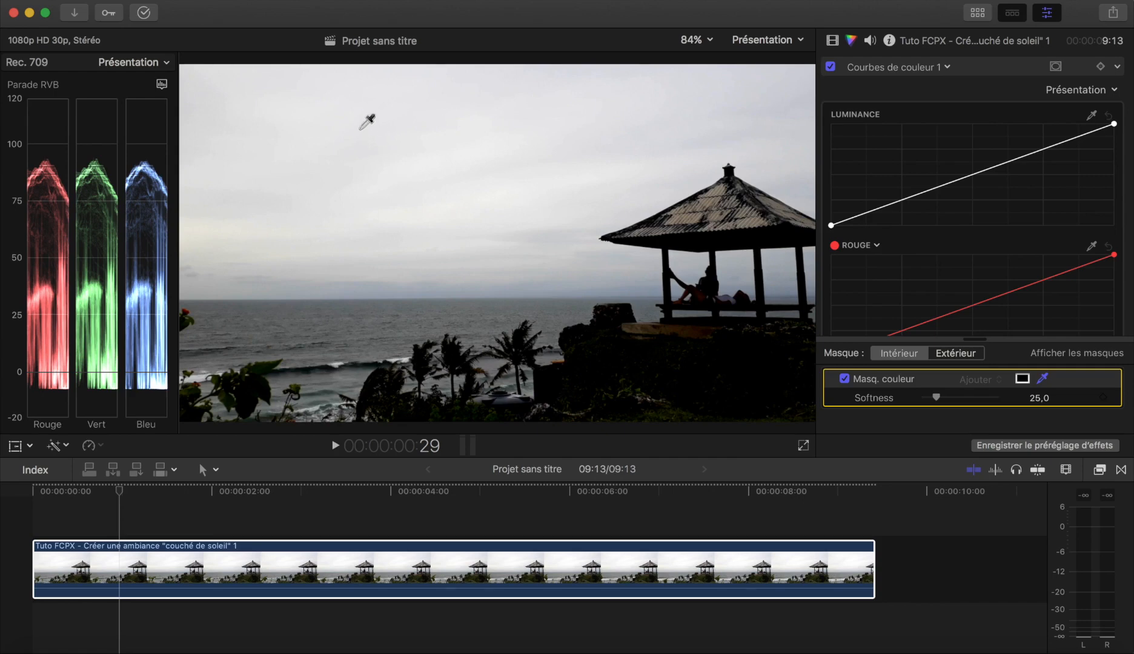
{"action": "left_click_drag", "start_coordinate": [360, 128], "coordinate": [500, 230]}
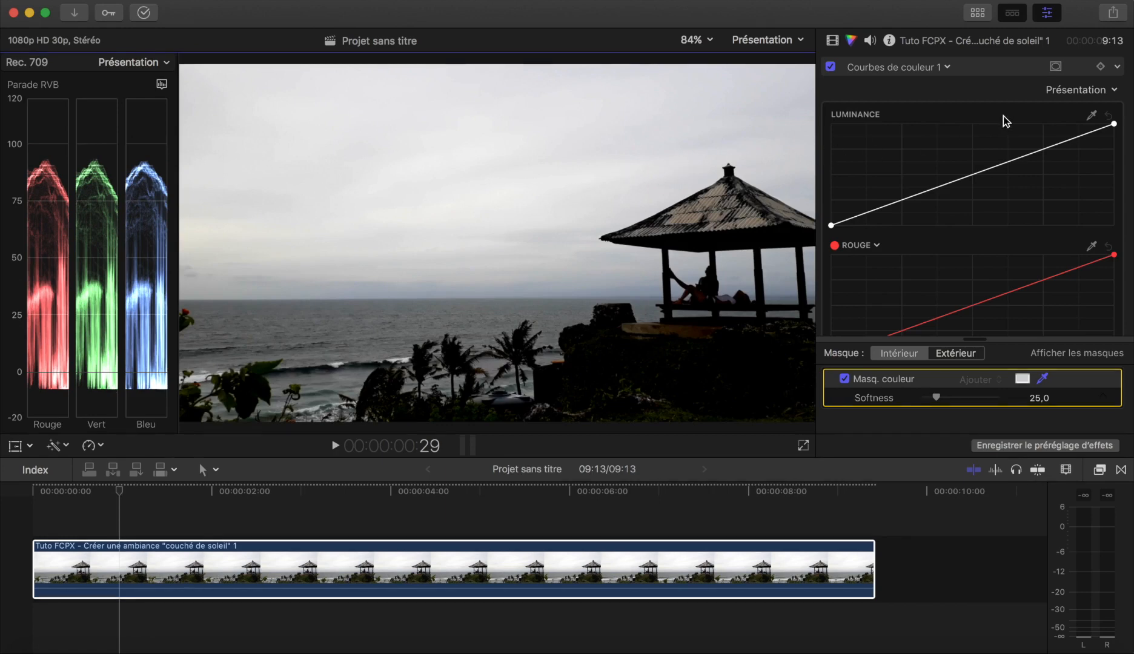
Review the mask options and preview the colour mask's coverage, restoring the normal image display.
{"action": "left_click", "coordinate": [1055, 67]}
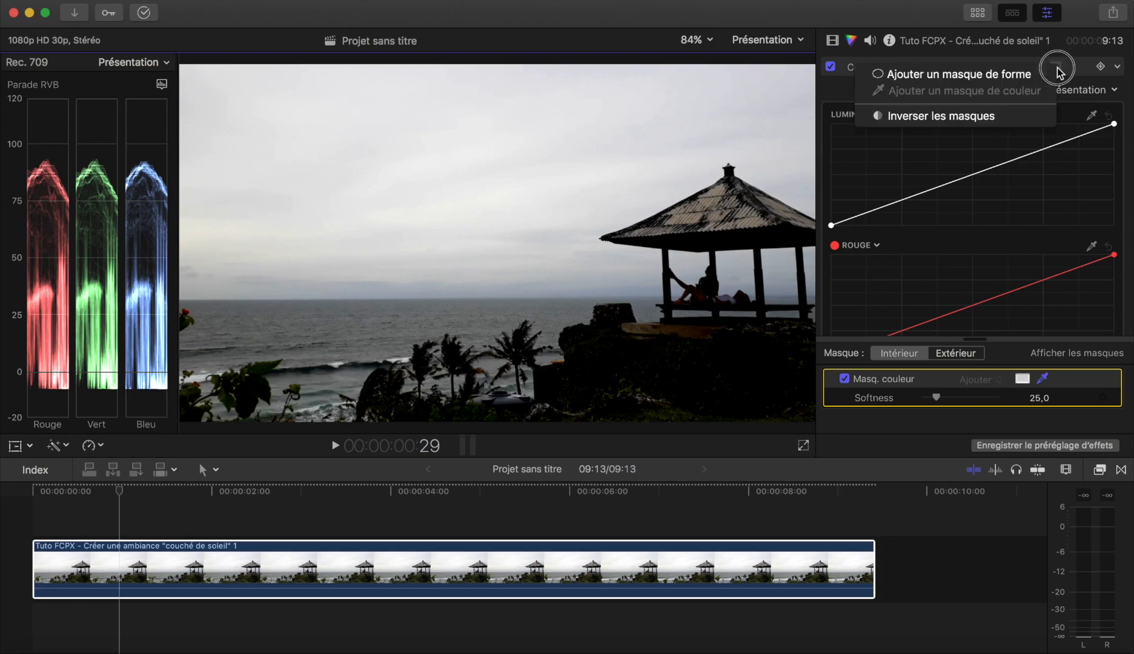
{"action": "left_click", "coordinate": [1077, 68]}
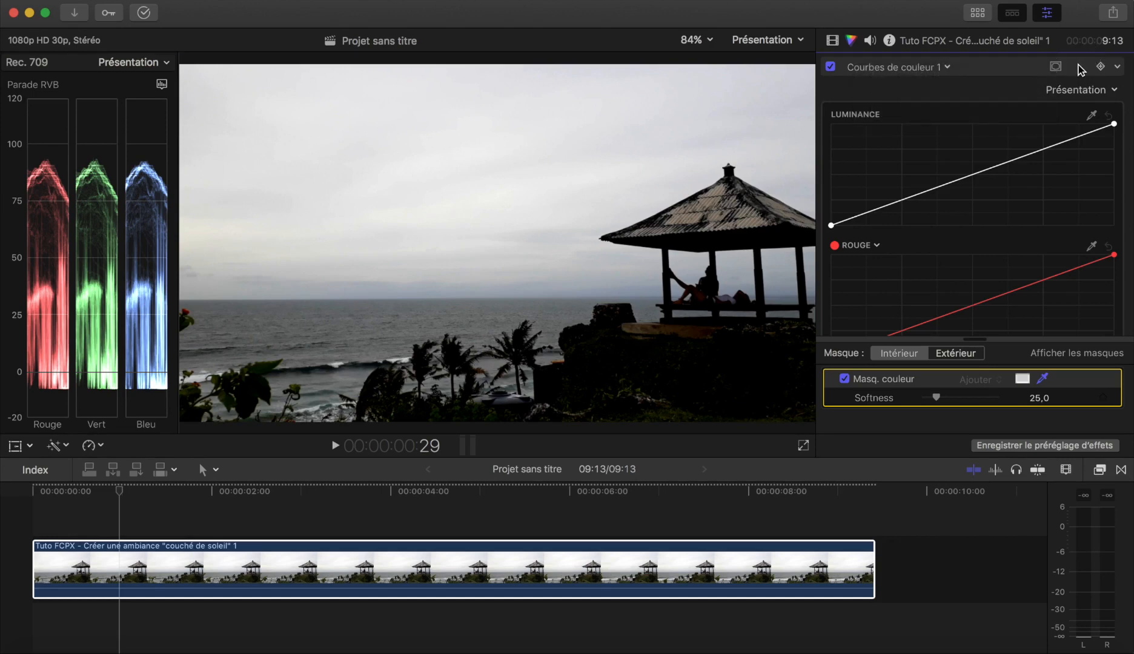
{"action": "left_click", "coordinate": [1079, 69]}
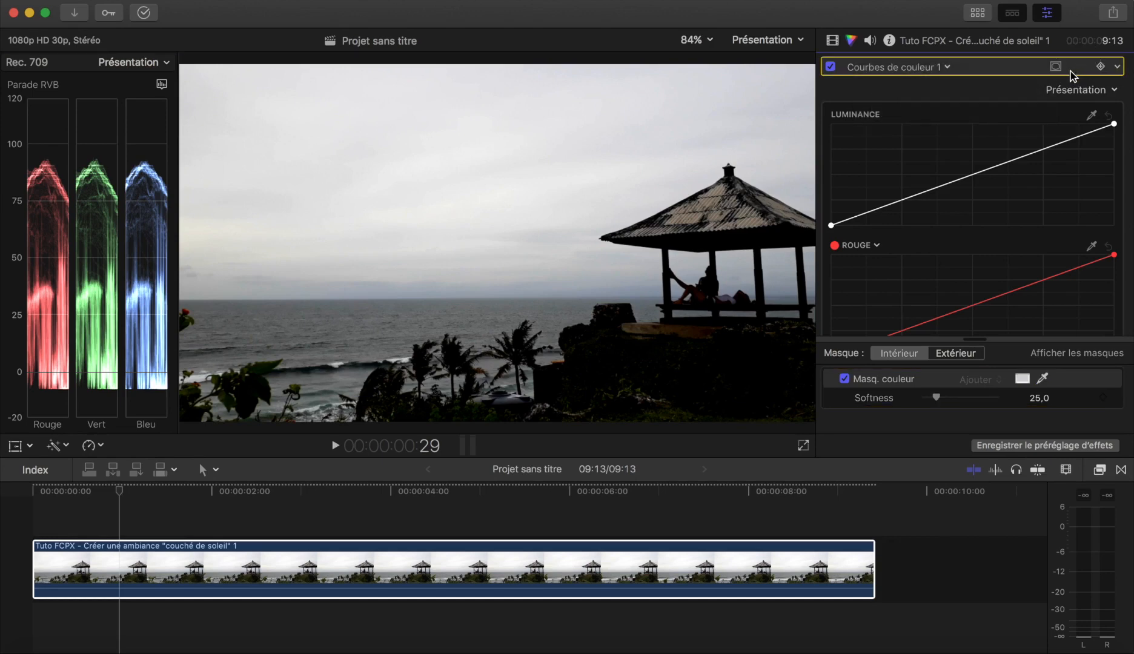
{"action": "left_click", "coordinate": [1072, 353]}
{"action": "left_click", "coordinate": [1072, 354]}
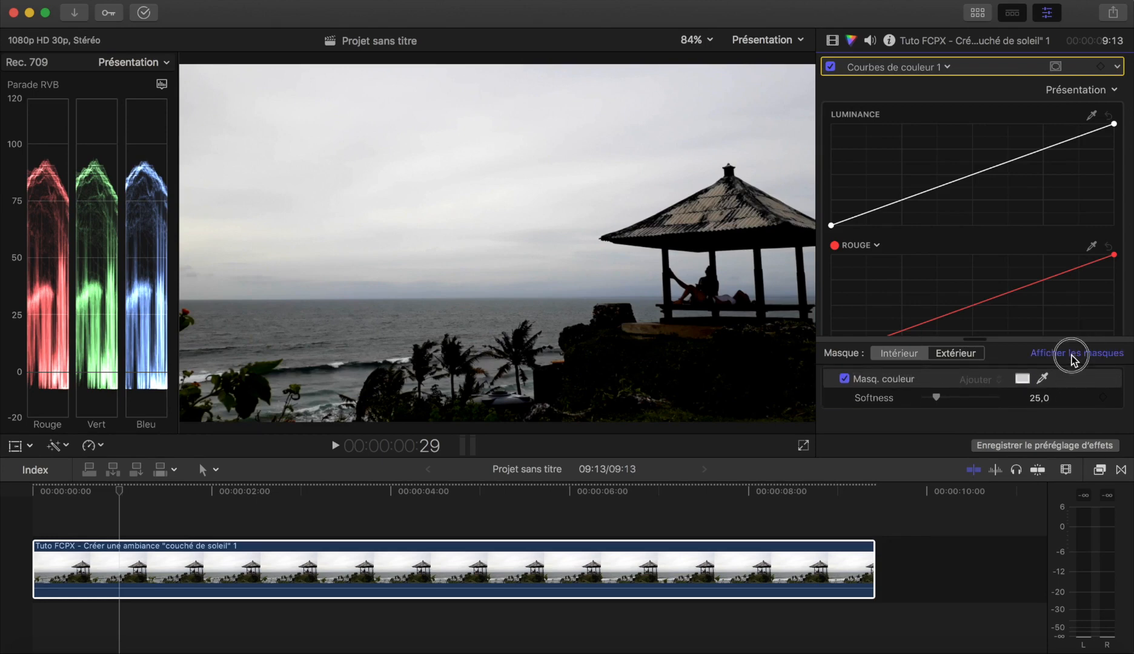
{"action": "left_click", "coordinate": [1071, 355]}
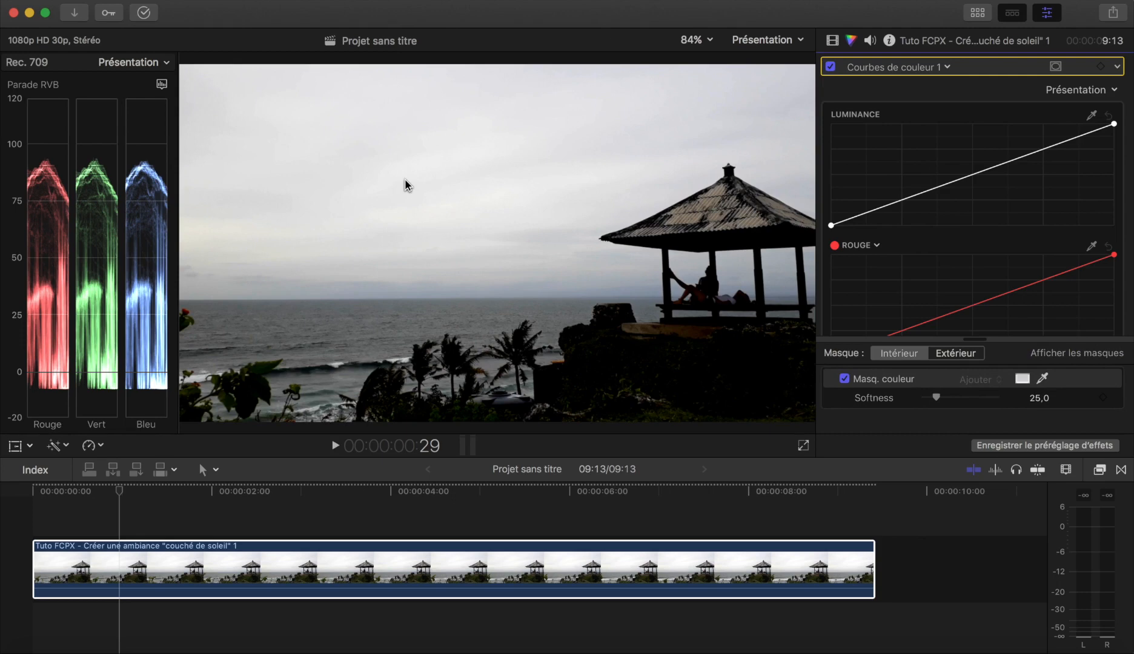
Shape the red curve into a soft S by raising its highlights and lowering its shadows.
{"action": "scroll", "coordinate": [939, 233], "scroll_direction": "down", "scroll_amount": 3}
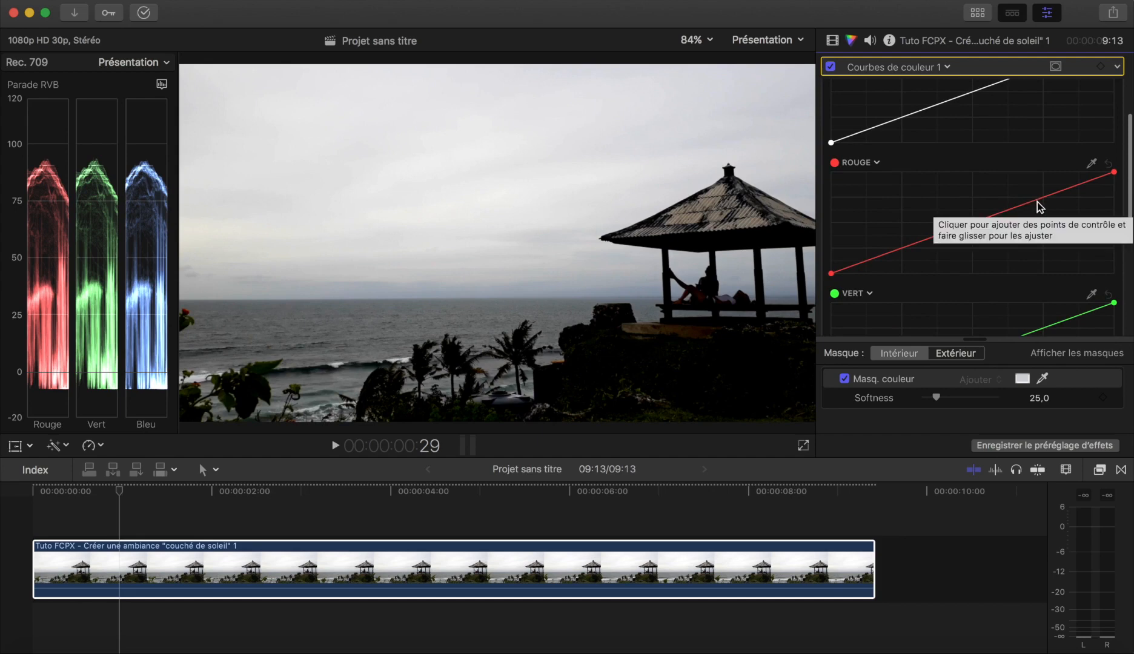
{"action": "left_click_drag", "start_coordinate": [1036, 201], "coordinate": [1032, 192]}
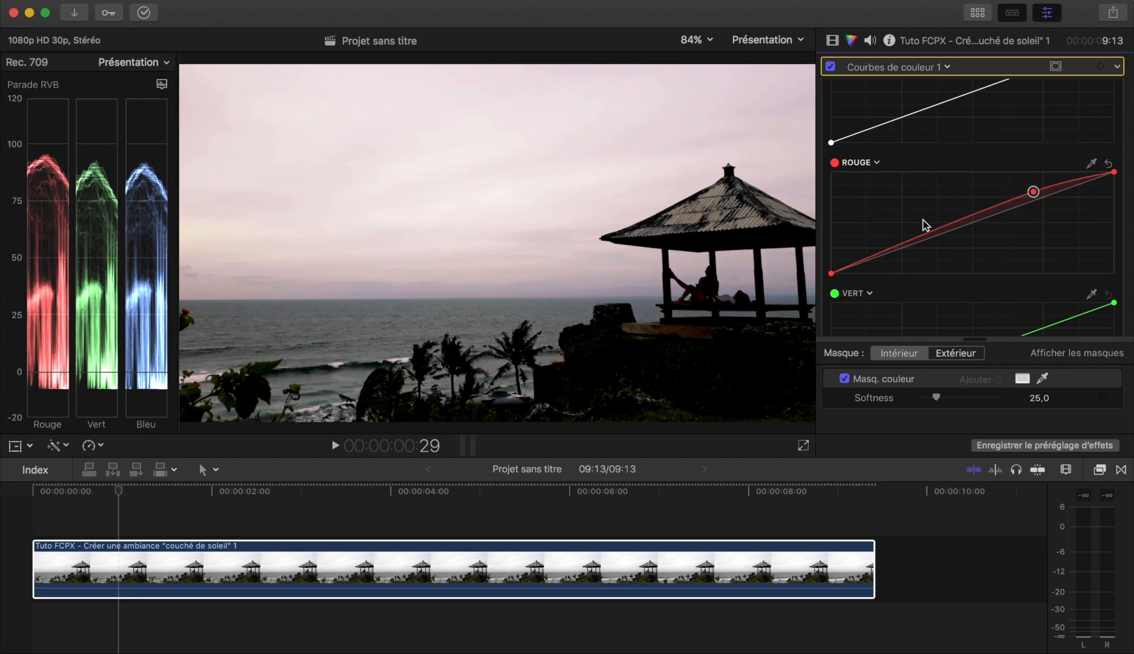
{"action": "left_click_drag", "start_coordinate": [893, 254], "coordinate": [908, 257]}
{"action": "left_click_drag", "start_coordinate": [1031, 192], "coordinate": [1033, 190]}
Shape the blue curve into an inverse S by lowering its highlights and raising its shadows.
{"action": "scroll", "coordinate": [1034, 191], "scroll_direction": "down", "scroll_amount": 8}
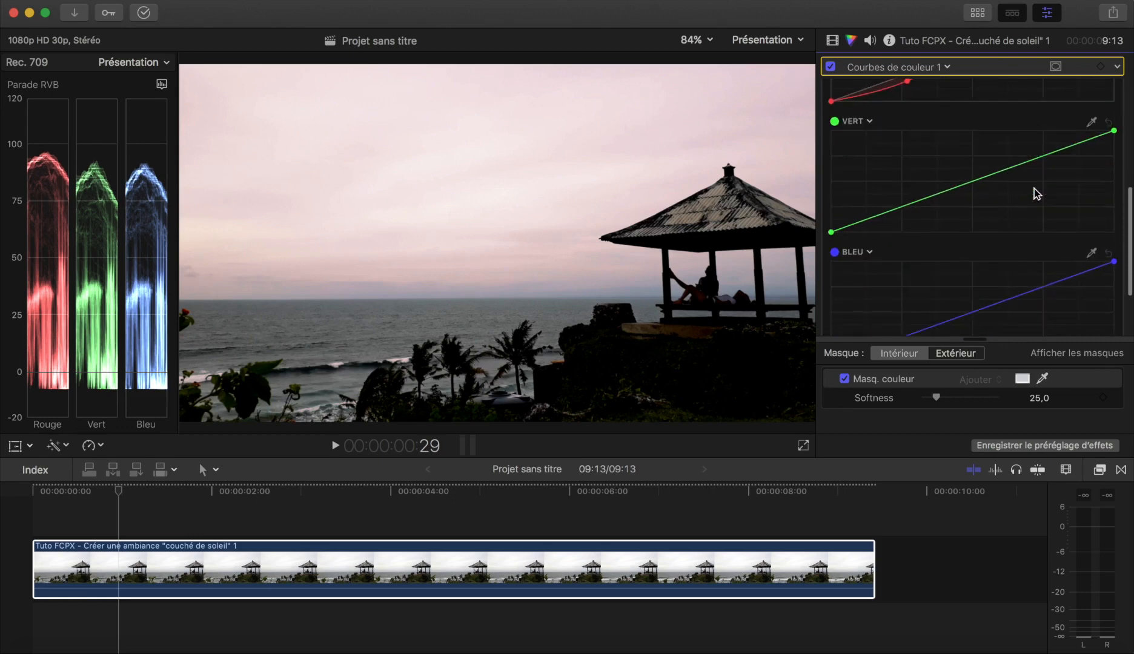
{"action": "scroll", "coordinate": [1037, 193], "scroll_direction": "down", "scroll_amount": 1}
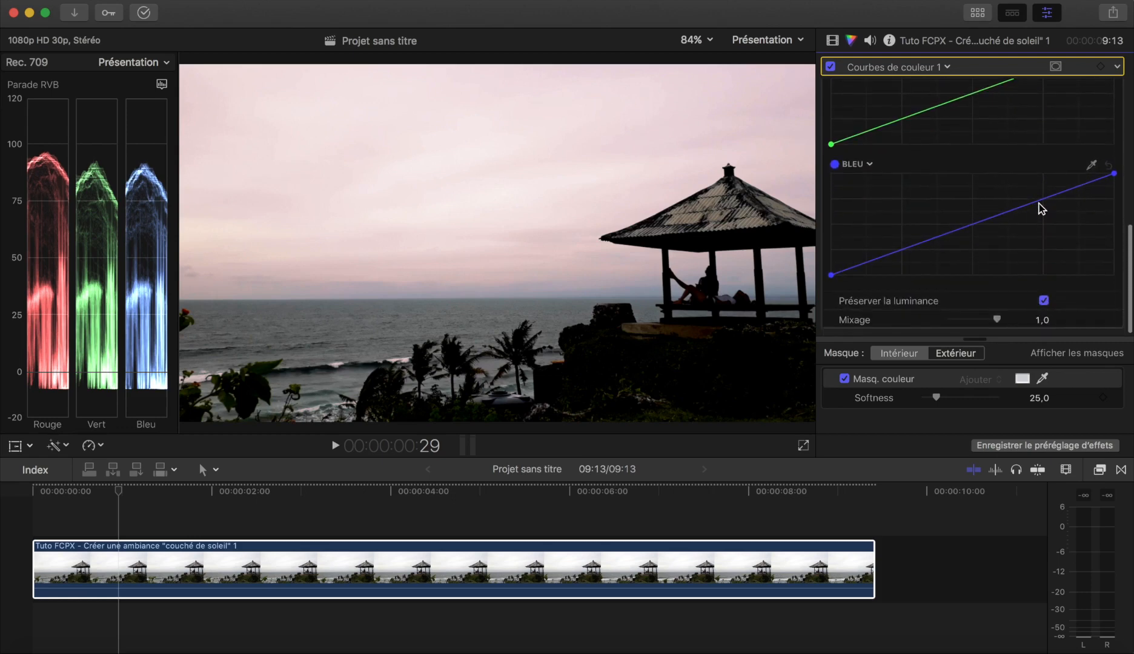
{"action": "left_click_drag", "start_coordinate": [1042, 205], "coordinate": [1042, 205]}
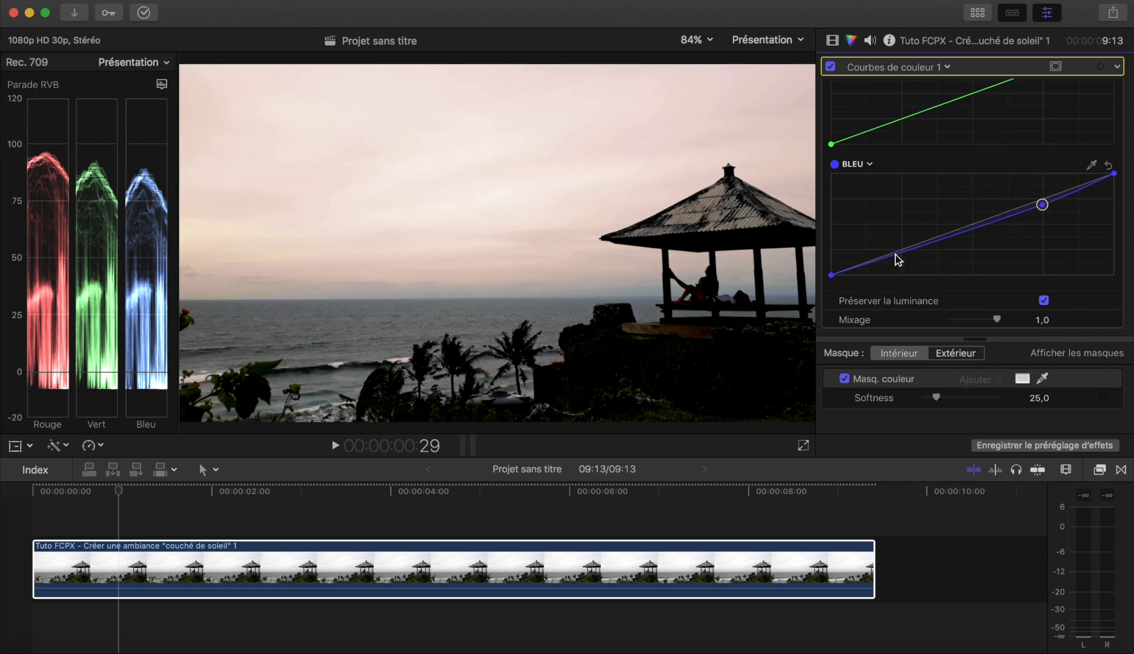
{"action": "left_click_drag", "start_coordinate": [897, 259], "coordinate": [891, 245]}
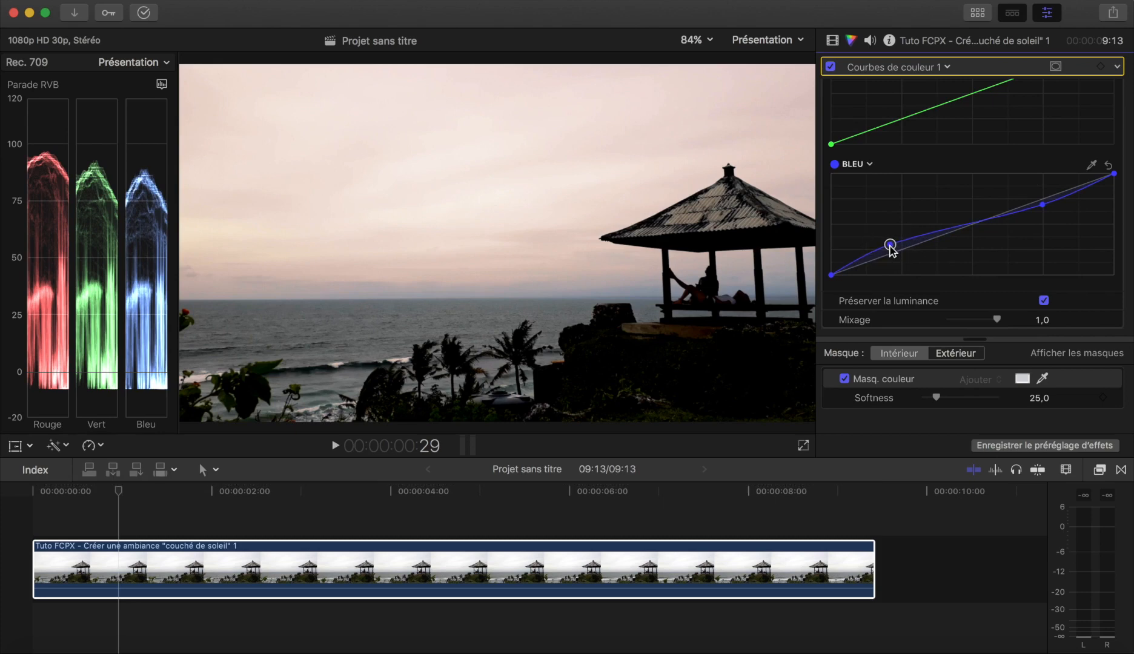
Compare the image with and without the colour curves correction, and raise the red curve's highlight point further.
{"action": "scroll", "coordinate": [964, 175], "scroll_direction": "up", "scroll_amount": 10}
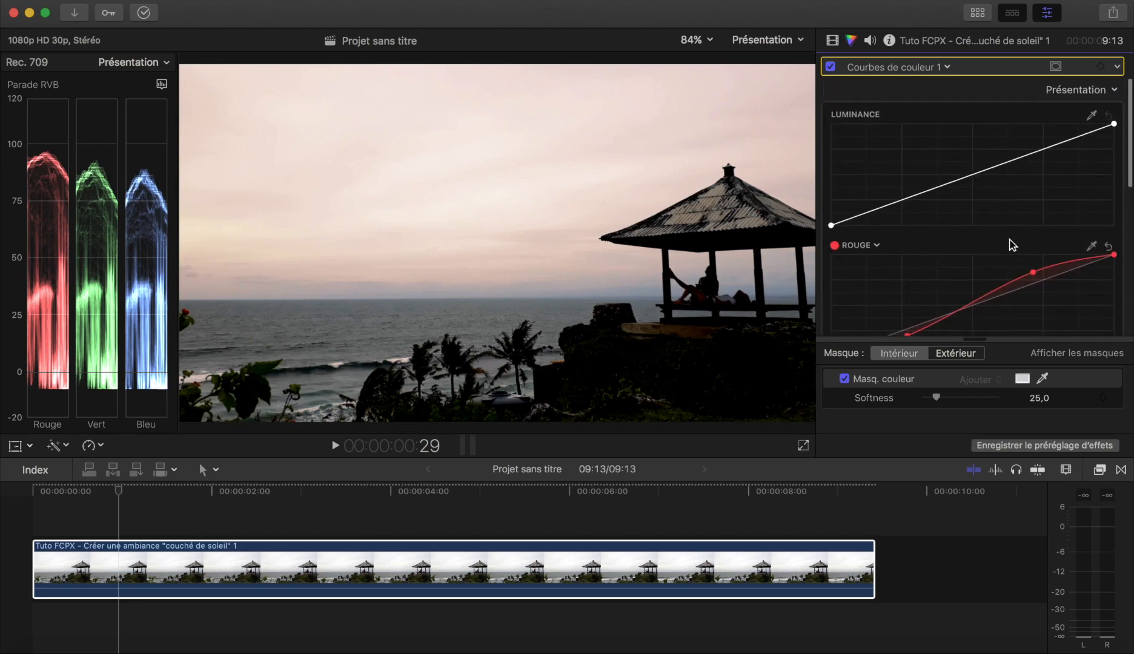
{"action": "left_click", "coordinate": [830, 66]}
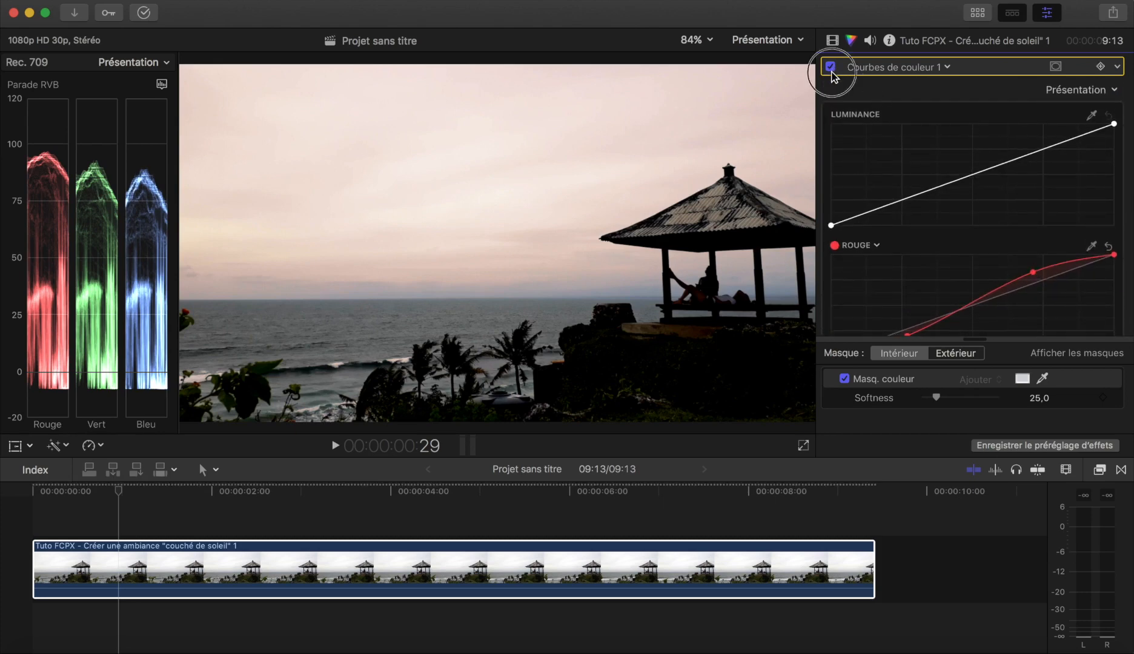
{"action": "left_click", "coordinate": [830, 67]}
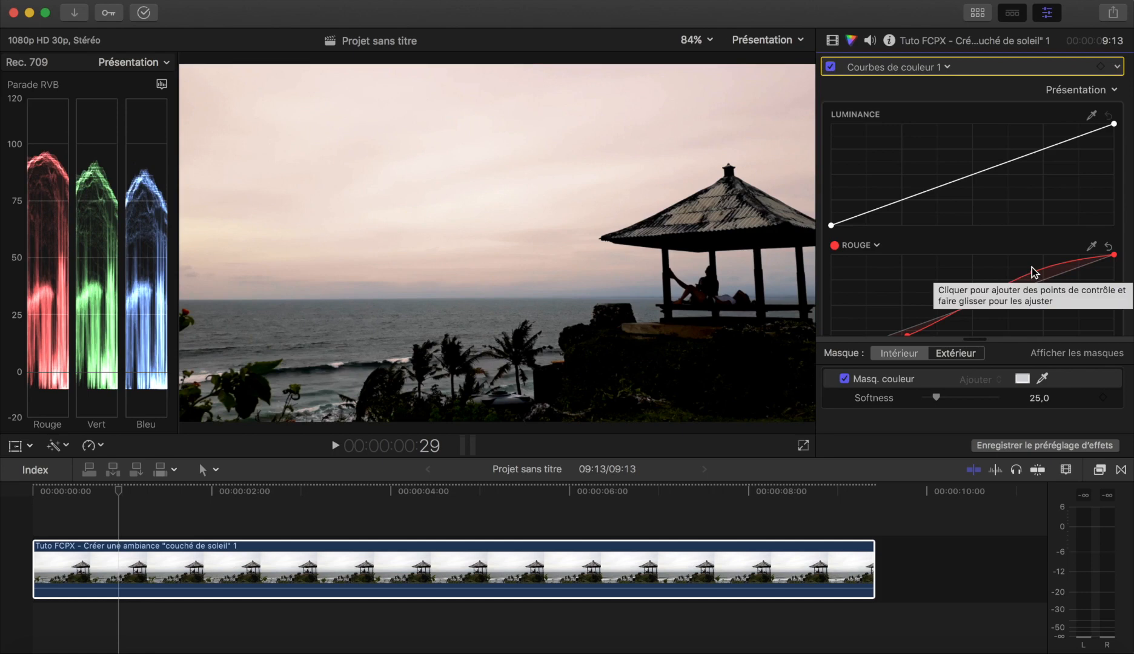
{"action": "left_click_drag", "start_coordinate": [1033, 274], "coordinate": [1033, 265]}
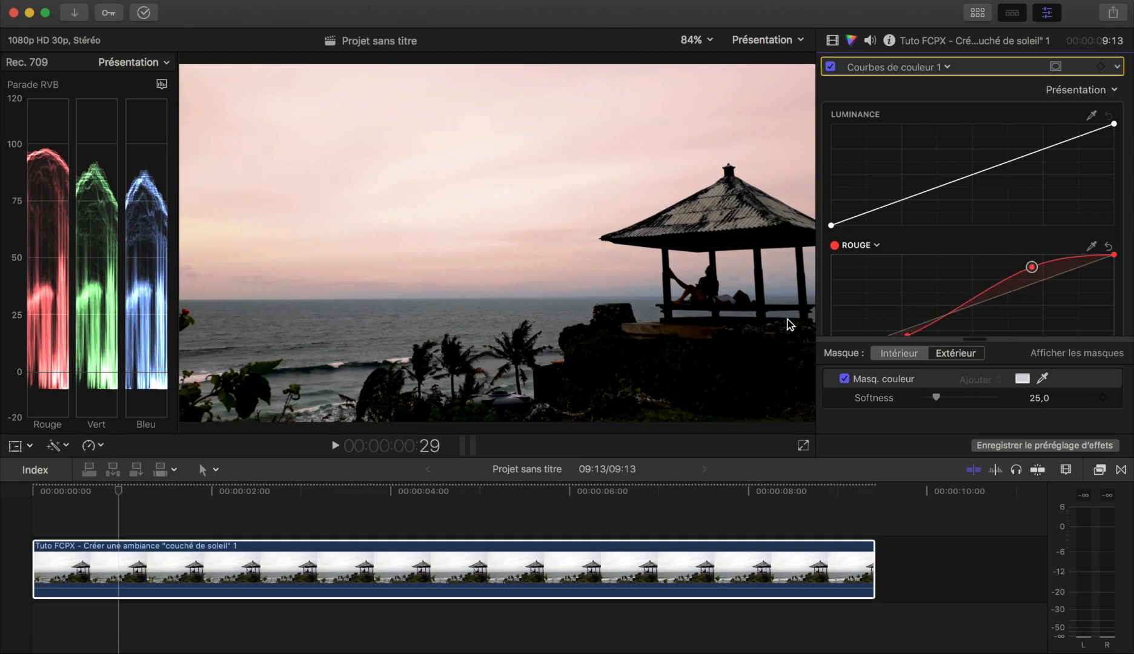
Play the graded clip from its beginning and pause at about 6:28 to review the sky and waves.
{"action": "left_click", "coordinate": [15, 537]}
{"action": "left_click", "coordinate": [25, 507]}
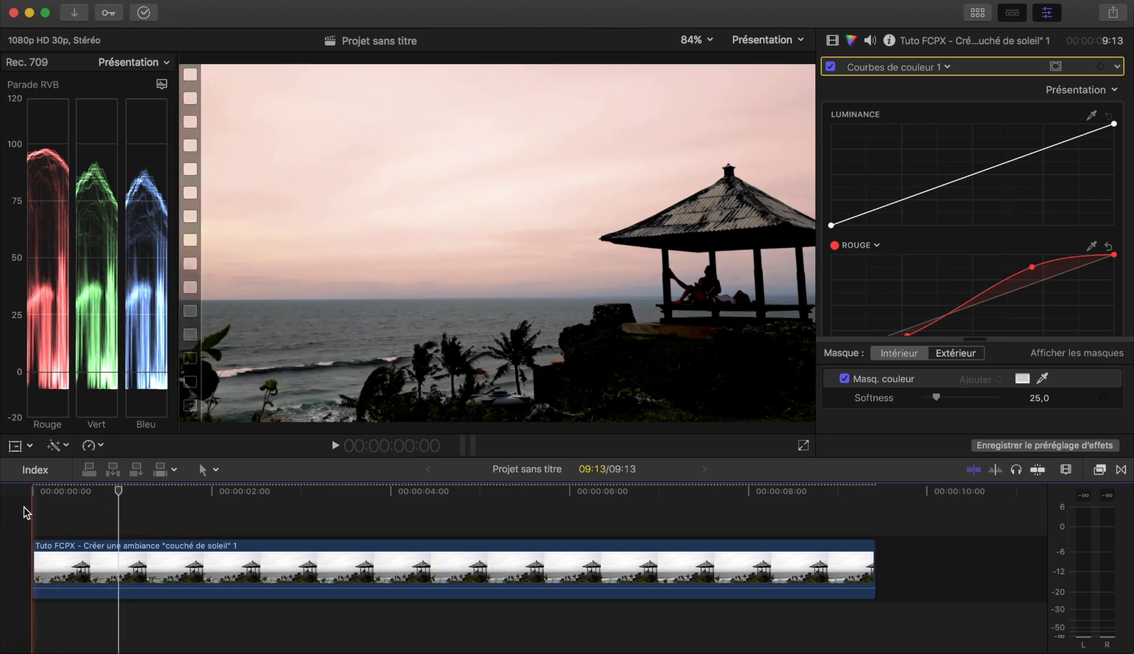
{"action": "key", "text": "space"}
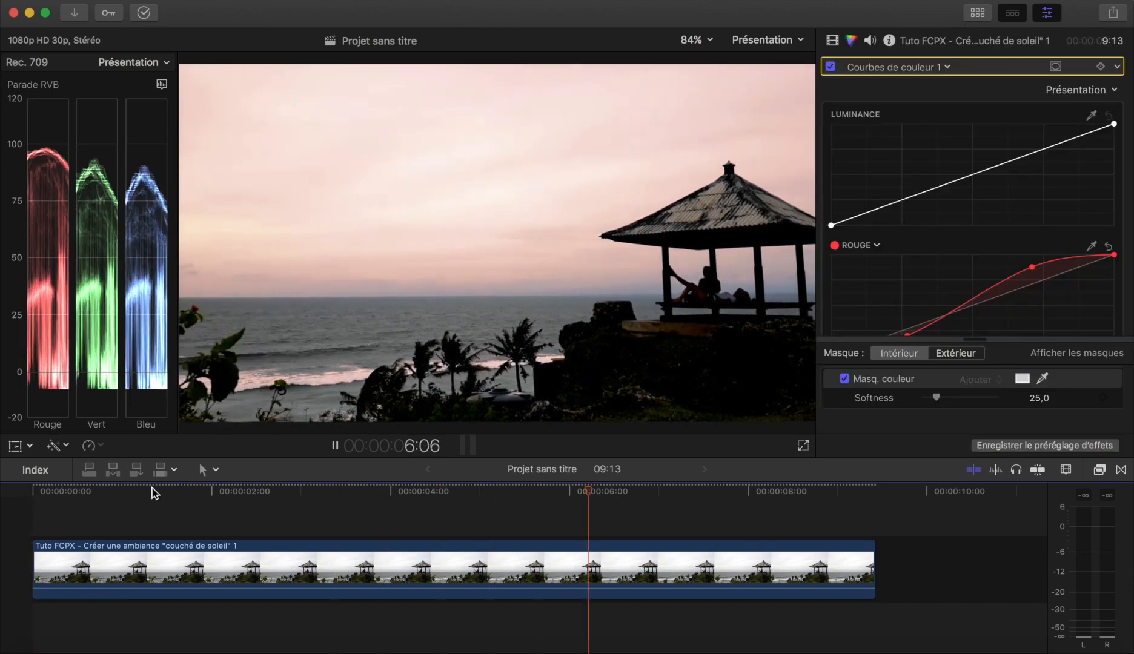
{"action": "key", "text": "space"}
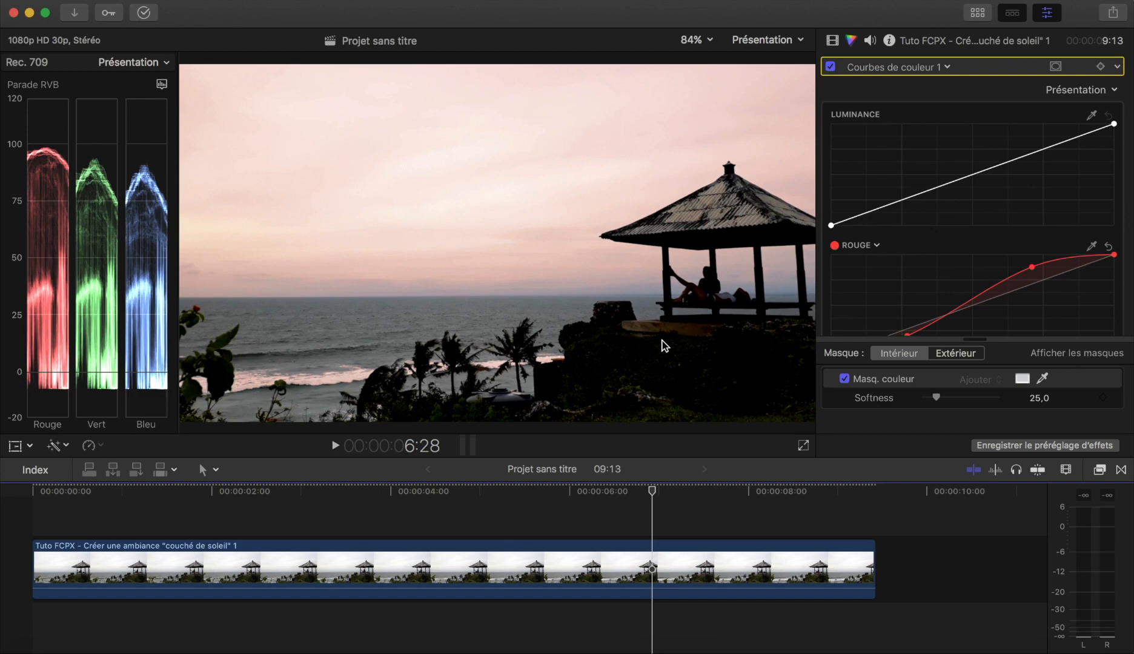
Add a hue/saturation curves correction and sample the pink wave foam's colour on the hue versus saturation curve (TEI contre SAT).
{"action": "left_click", "coordinate": [946, 68]}
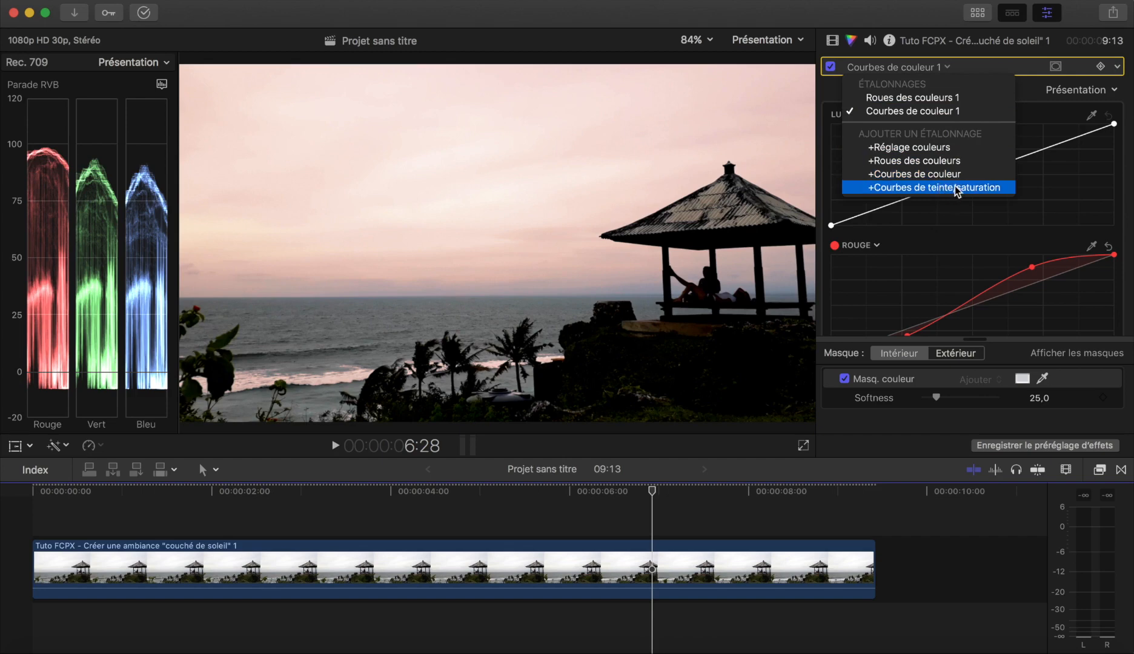
{"action": "left_click", "coordinate": [984, 189]}
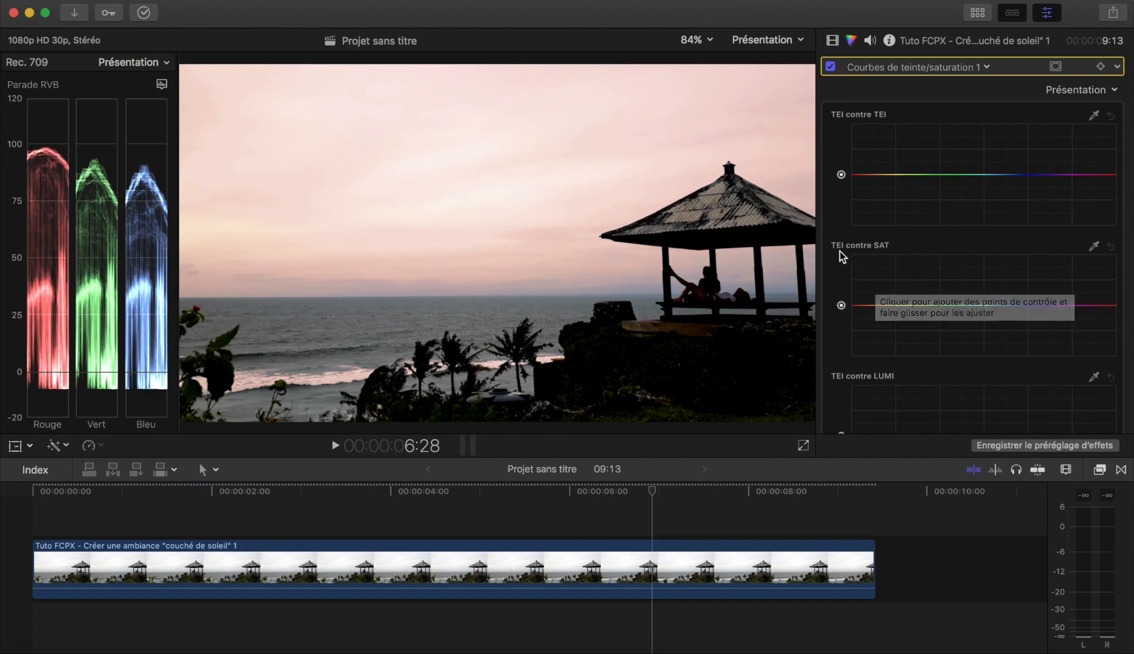
{"action": "left_click", "coordinate": [1094, 247]}
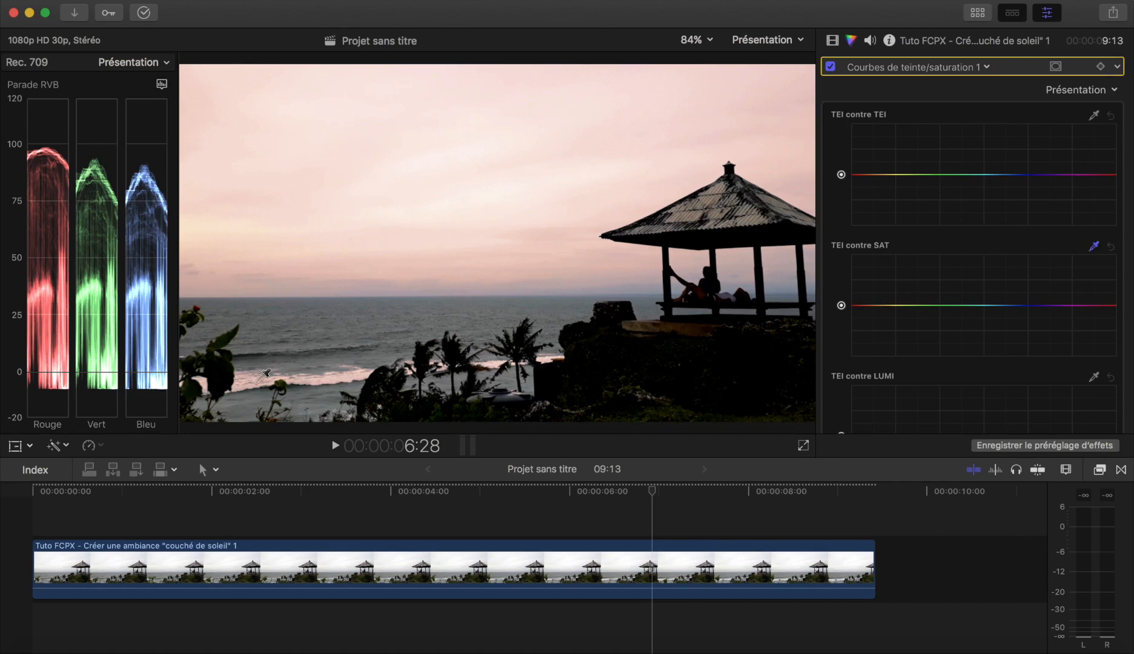
{"action": "left_click", "coordinate": [336, 378]}
{"action": "left_click_drag", "start_coordinate": [336, 378], "coordinate": [343, 377]}
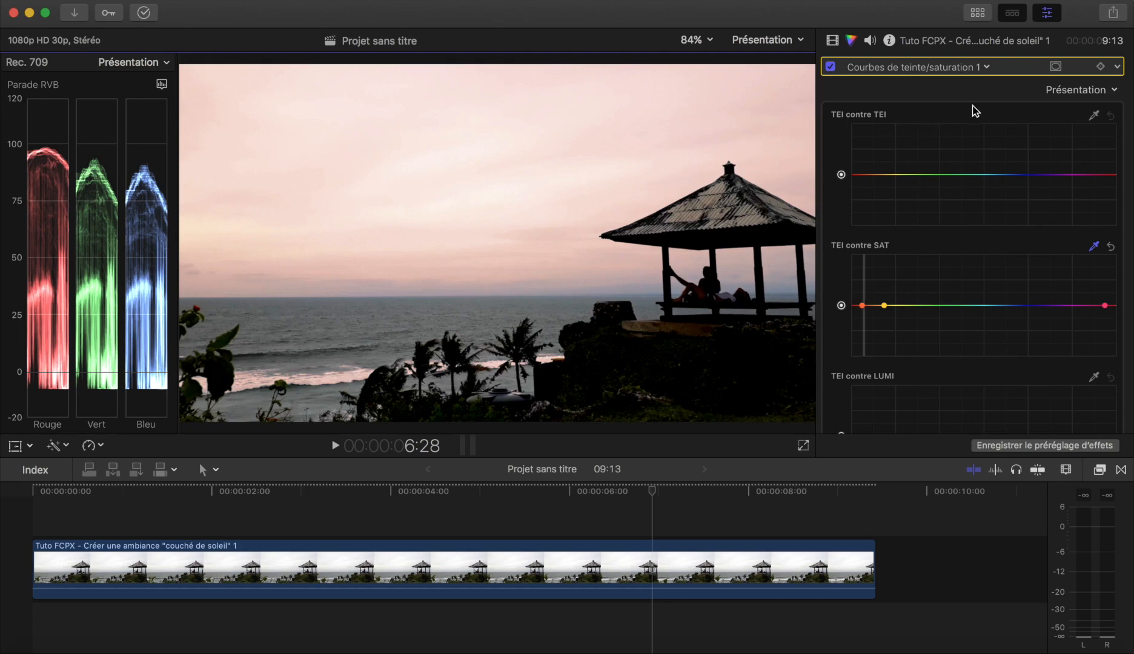
Add a shape mask to the hue/saturation correction and fit it as a wide, flat, slightly tilted ellipse with narrow feathering over the waves.
{"action": "left_click", "coordinate": [1055, 67]}
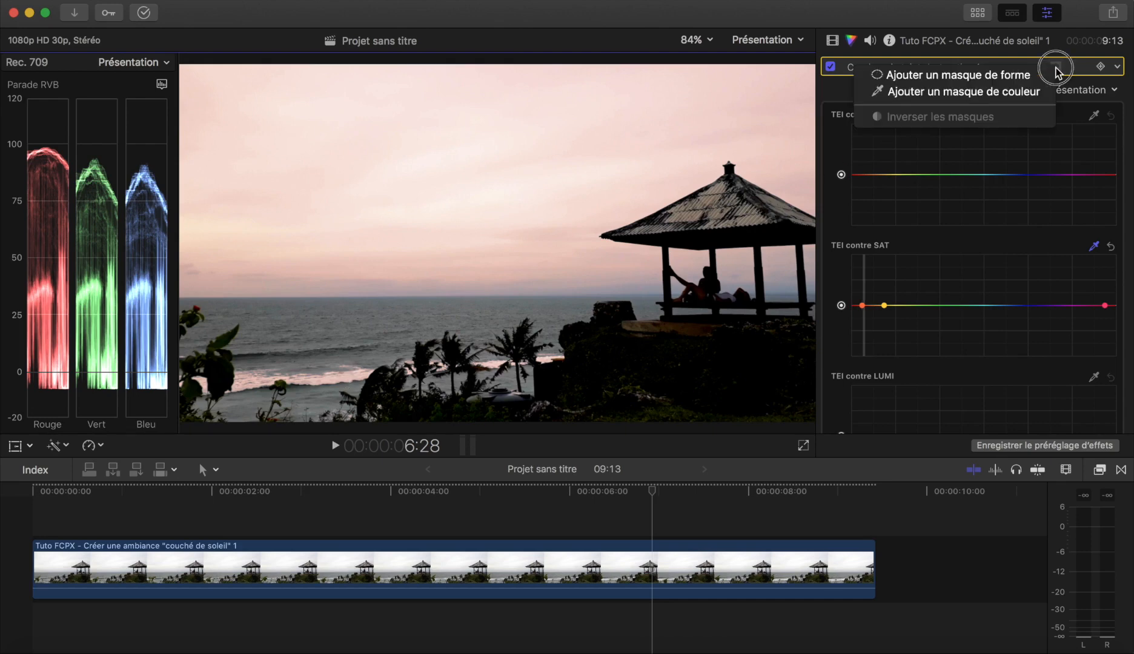
{"action": "left_click", "coordinate": [1018, 77]}
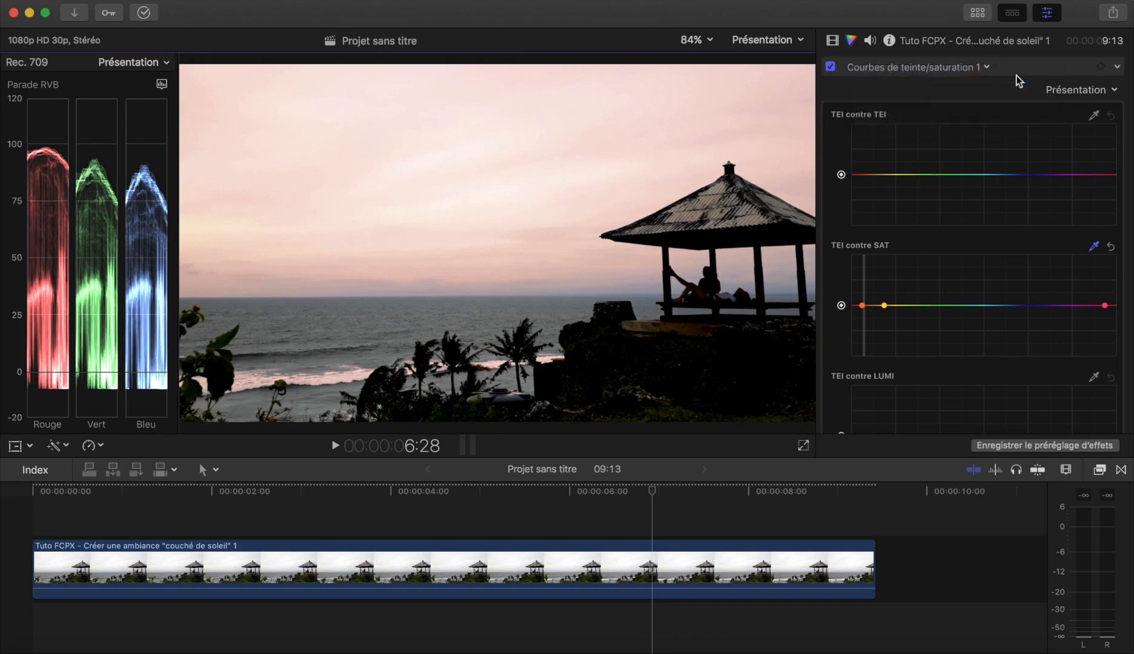
{"action": "left_click_drag", "start_coordinate": [468, 281], "coordinate": [350, 401]}
{"action": "left_click_drag", "start_coordinate": [418, 368], "coordinate": [419, 364]}
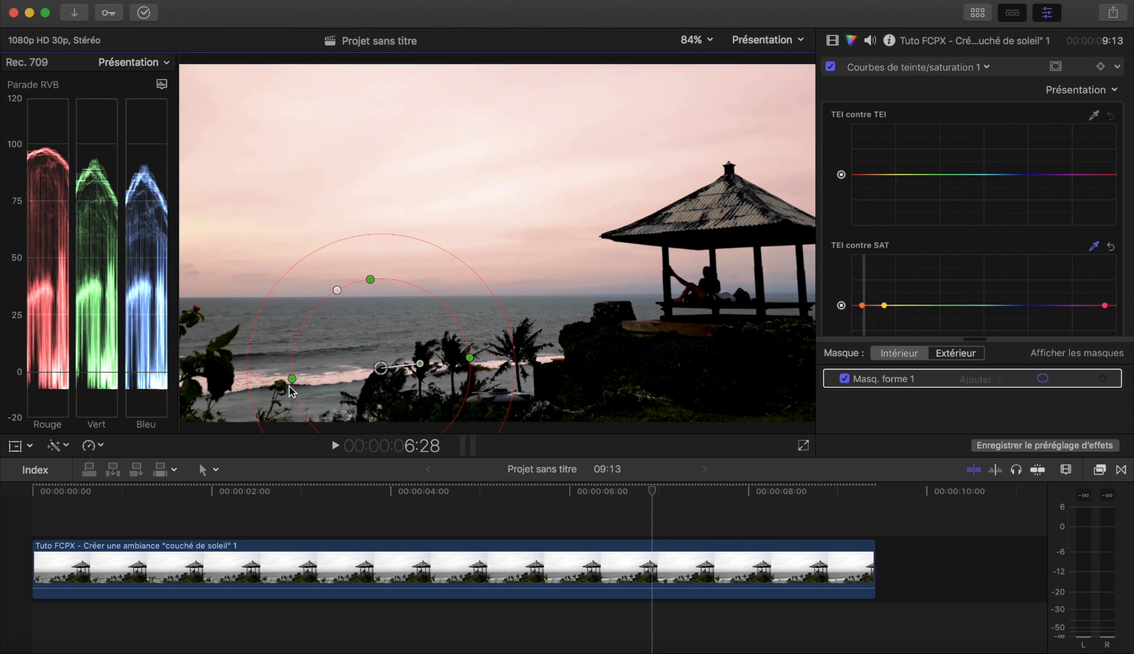
{"action": "left_click_drag", "start_coordinate": [293, 379], "coordinate": [138, 411]}
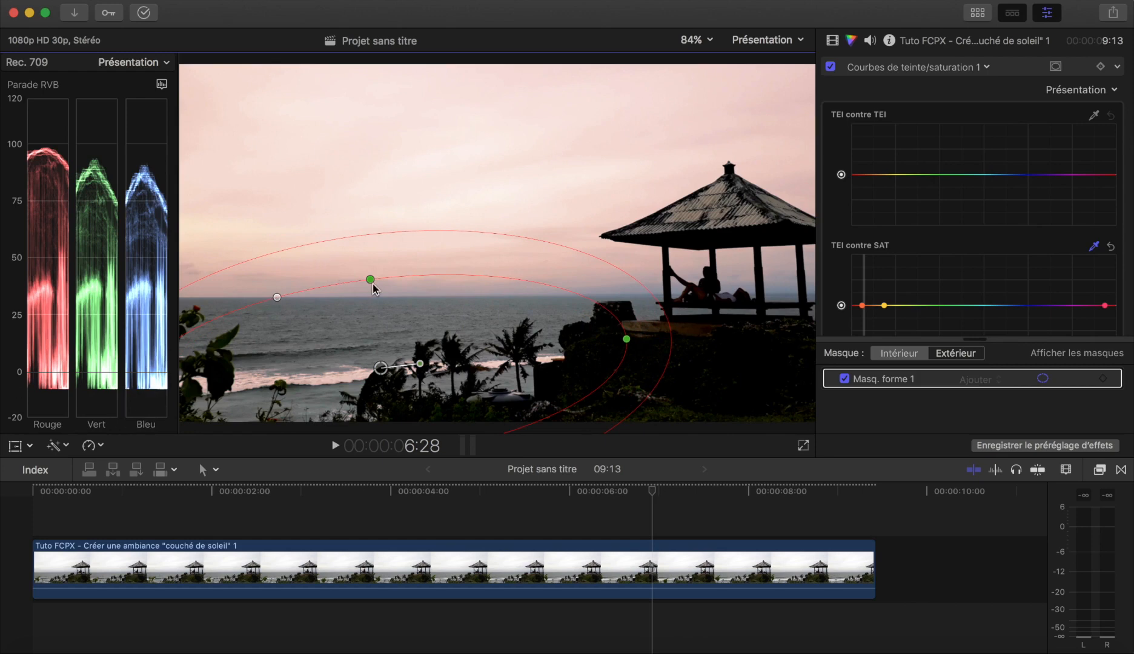
{"action": "left_click_drag", "start_coordinate": [371, 282], "coordinate": [376, 324]}
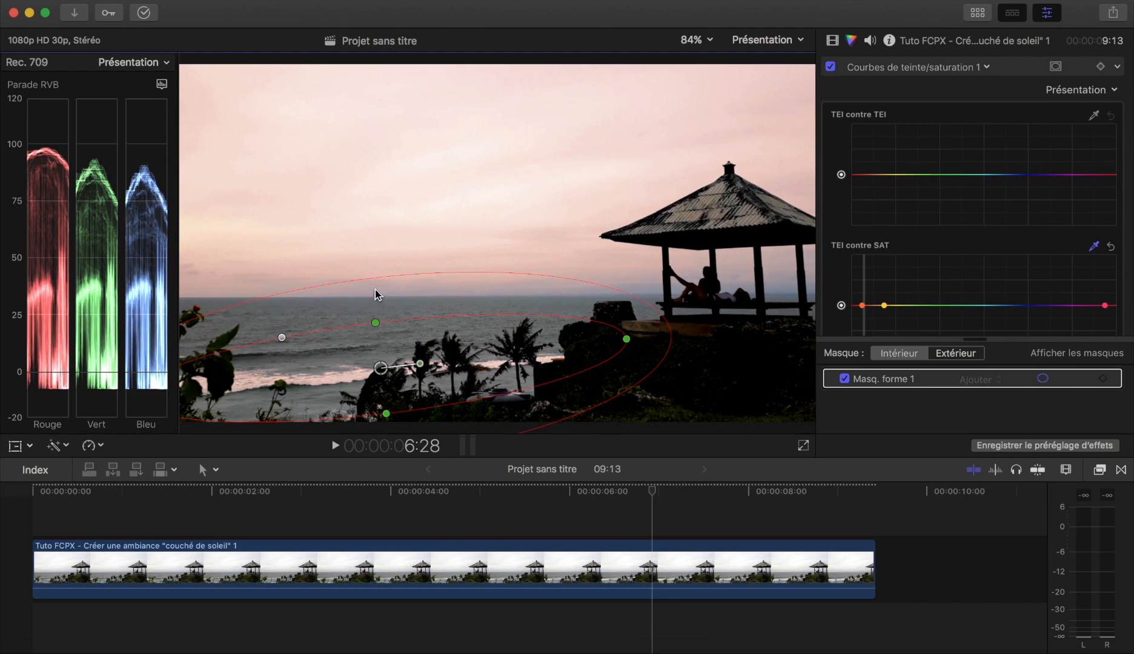
{"action": "left_click_drag", "start_coordinate": [372, 272], "coordinate": [380, 341]}
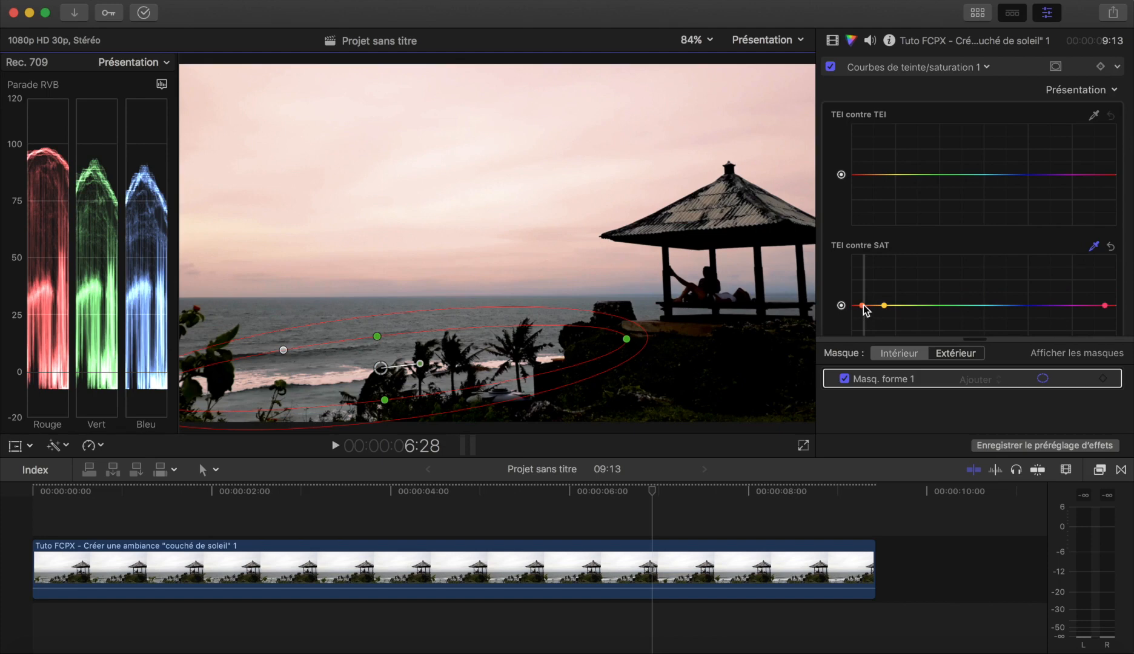
Lower the sampled orange-red point on the hue versus saturation curve to desaturate the waves, and move the playhead to about 4:18.
{"action": "scroll", "coordinate": [865, 307], "scroll_direction": "down", "scroll_amount": 5}
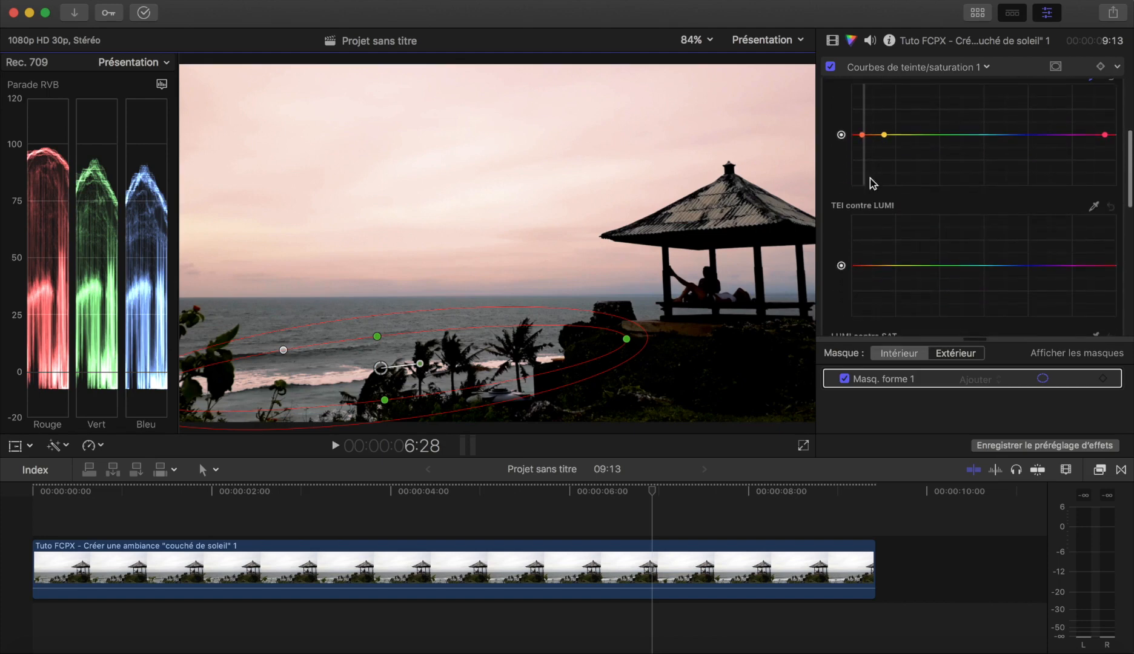
{"action": "left_click_drag", "start_coordinate": [863, 136], "coordinate": [866, 167]}
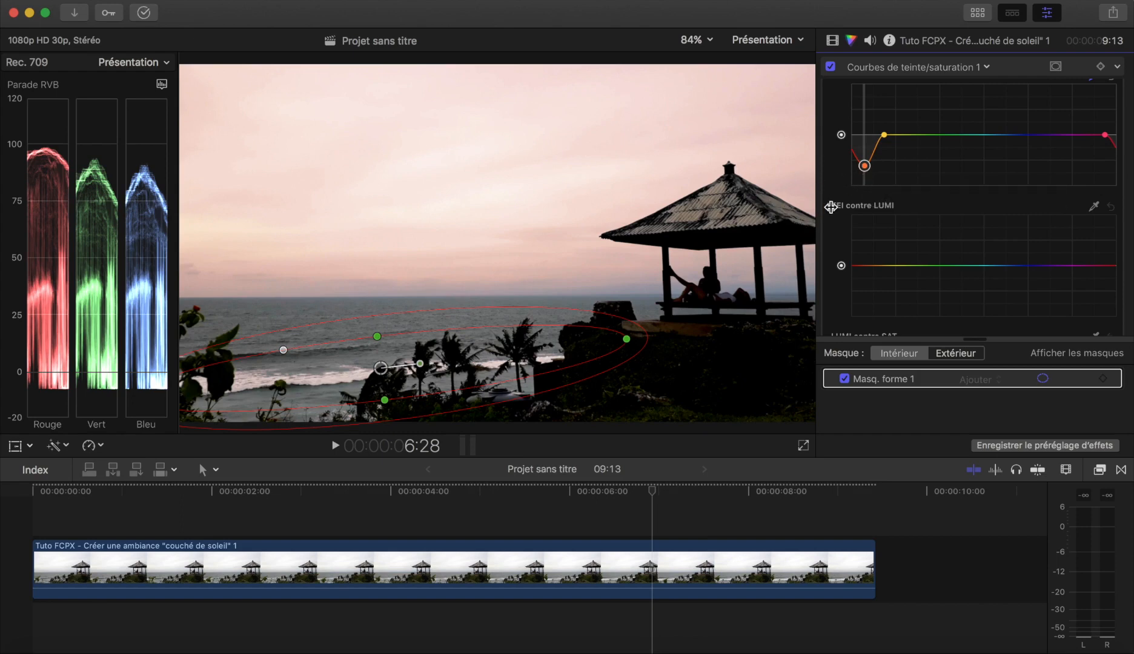
{"action": "left_click", "coordinate": [447, 514]}
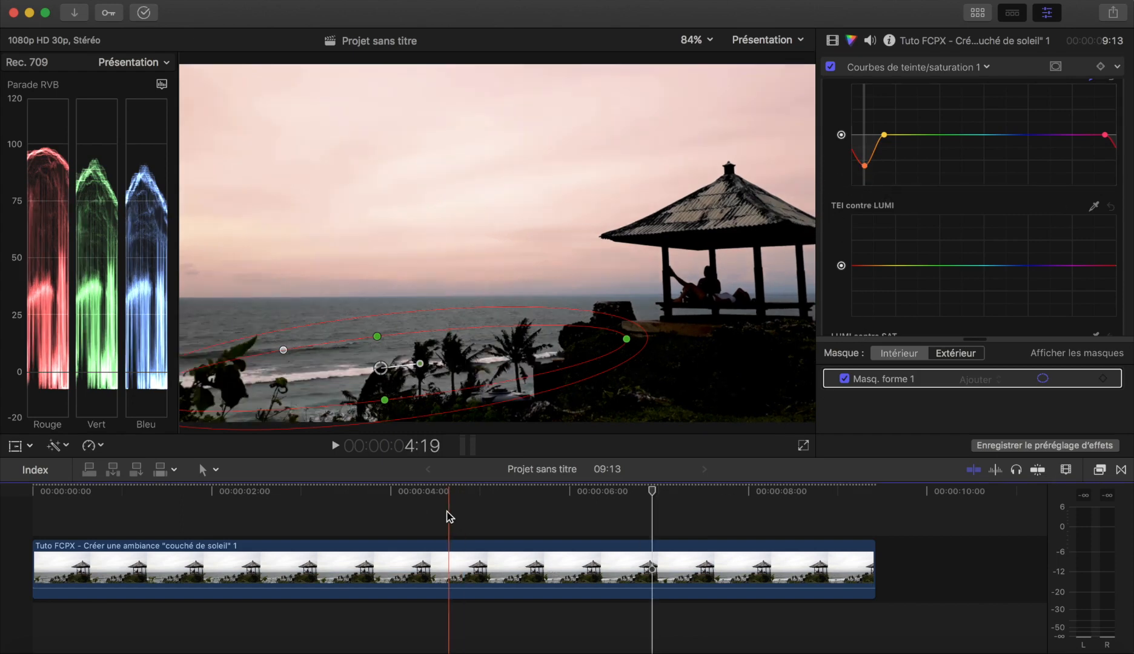
Hide the shape mask's on-screen outline from the clip's effects list, and compare the image with and without all effects.
{"action": "scroll", "coordinate": [895, 155], "scroll_direction": "up", "scroll_amount": 5}
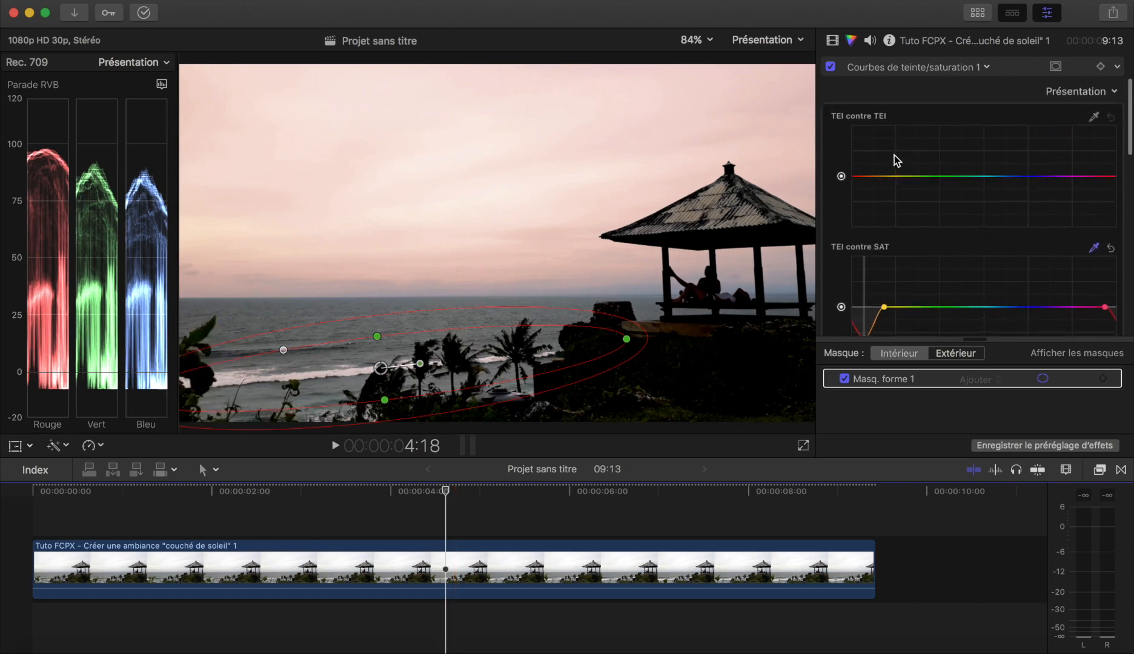
{"action": "left_click", "coordinate": [957, 67]}
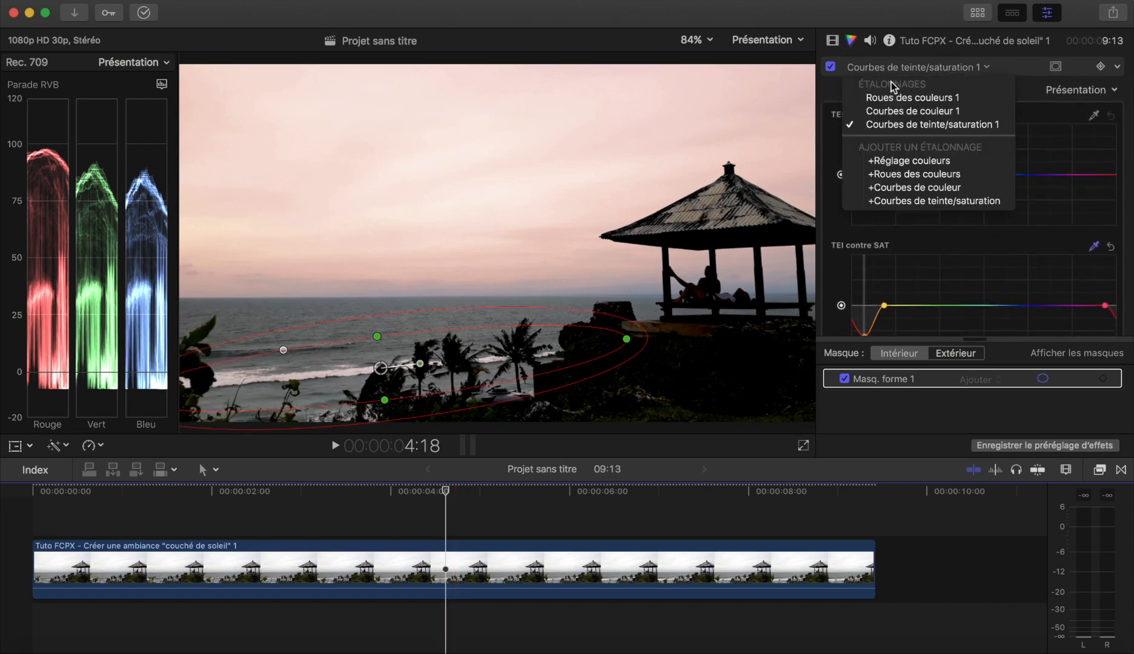
{"action": "left_click", "coordinate": [834, 42]}
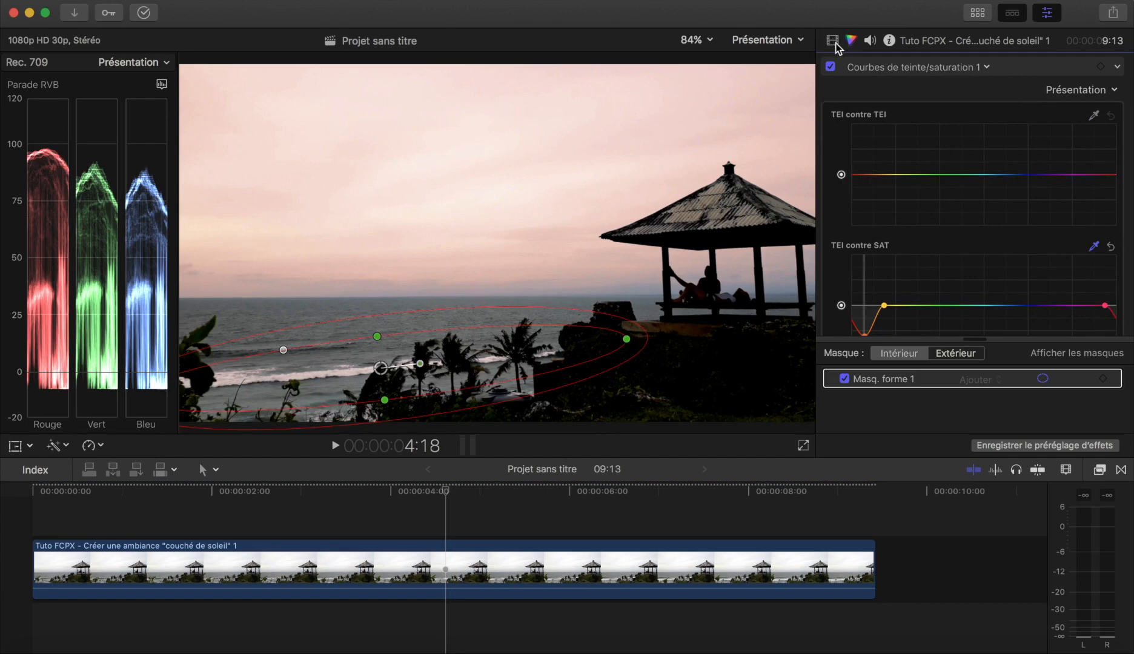
{"action": "left_click", "coordinate": [833, 41]}
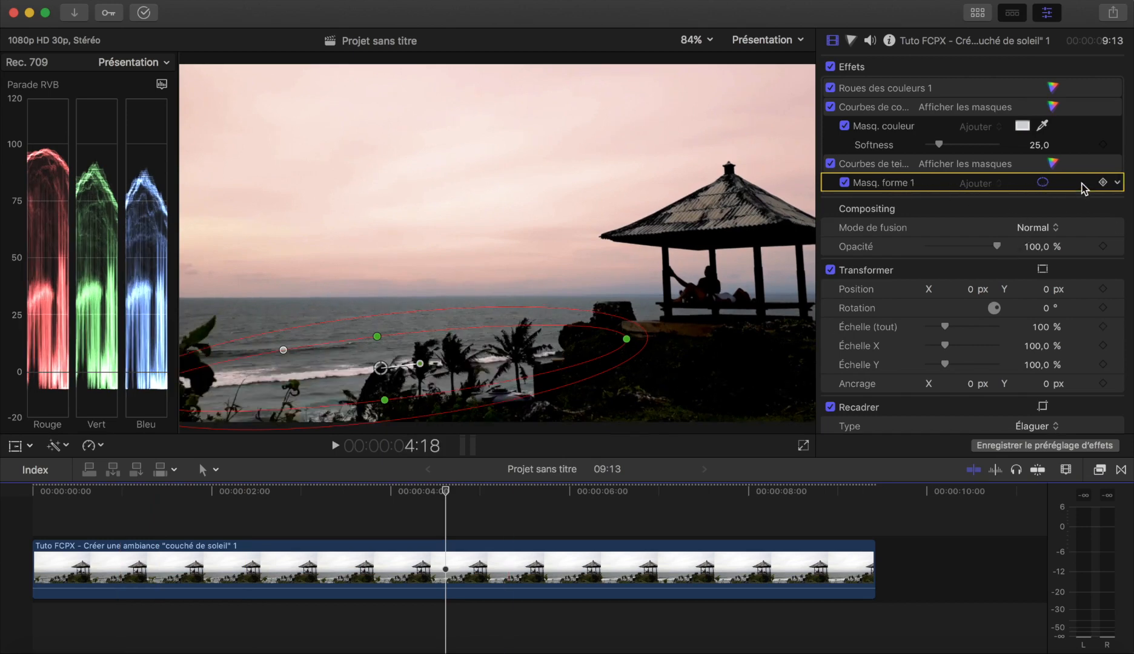
{"action": "left_click", "coordinate": [1044, 183]}
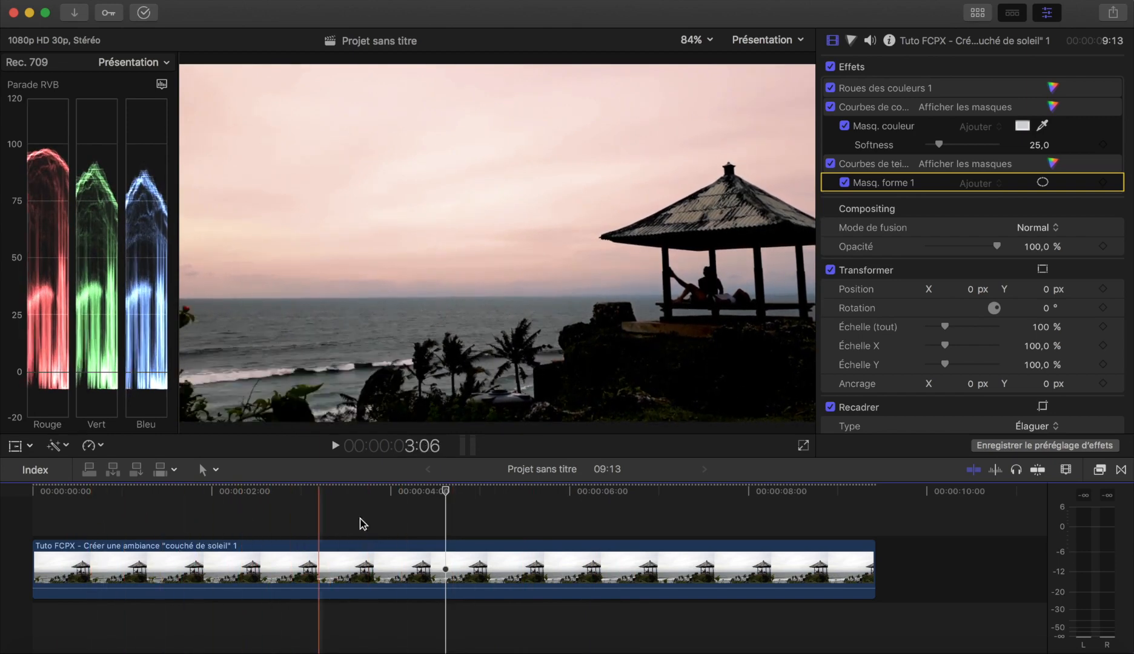
{"action": "left_click", "coordinate": [830, 67]}
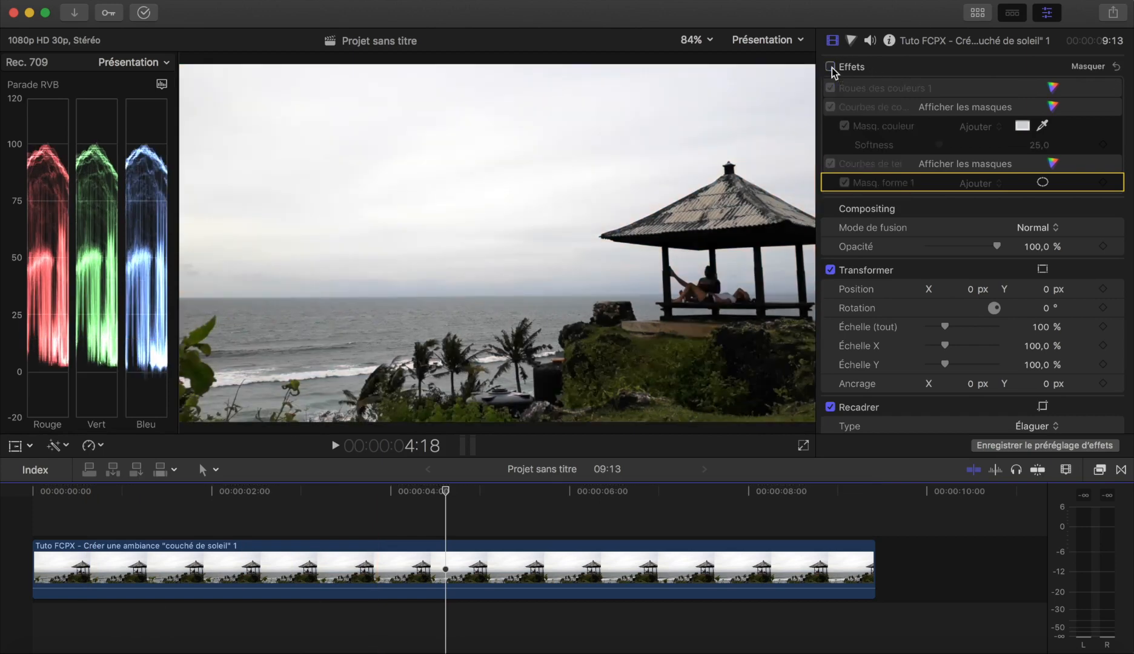
{"action": "left_click", "coordinate": [830, 66]}
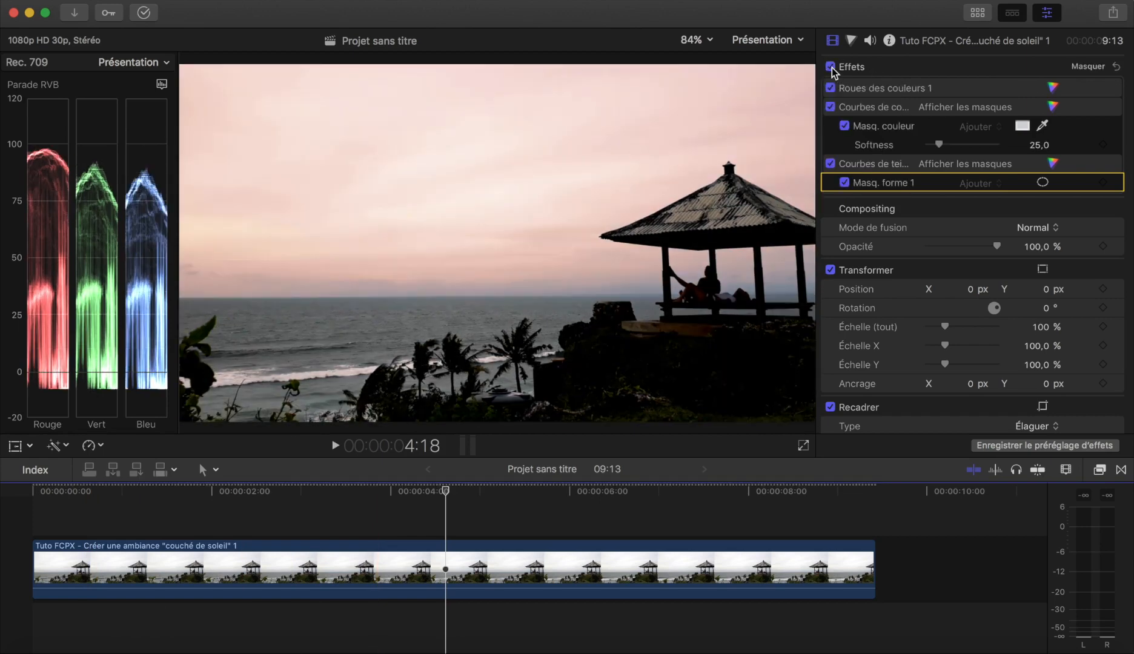